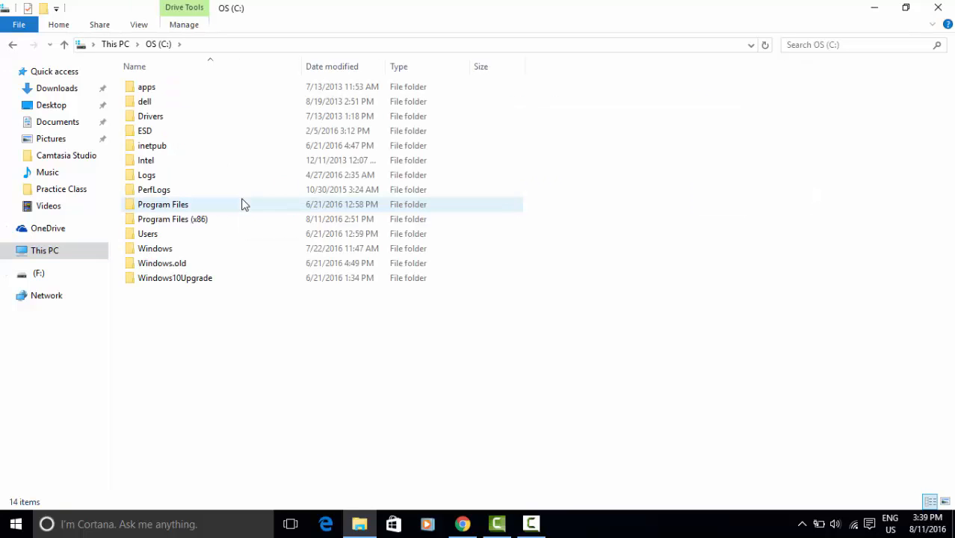
Step: View the contents of Local Disk (E:) and the (F:) drive, returning to This PC after each
key("BackSpace")
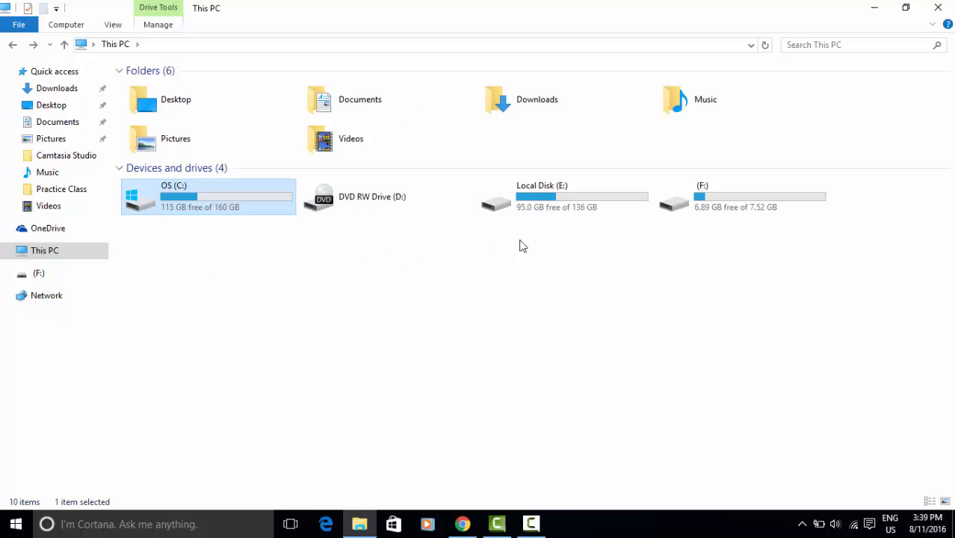
double_click(585, 196)
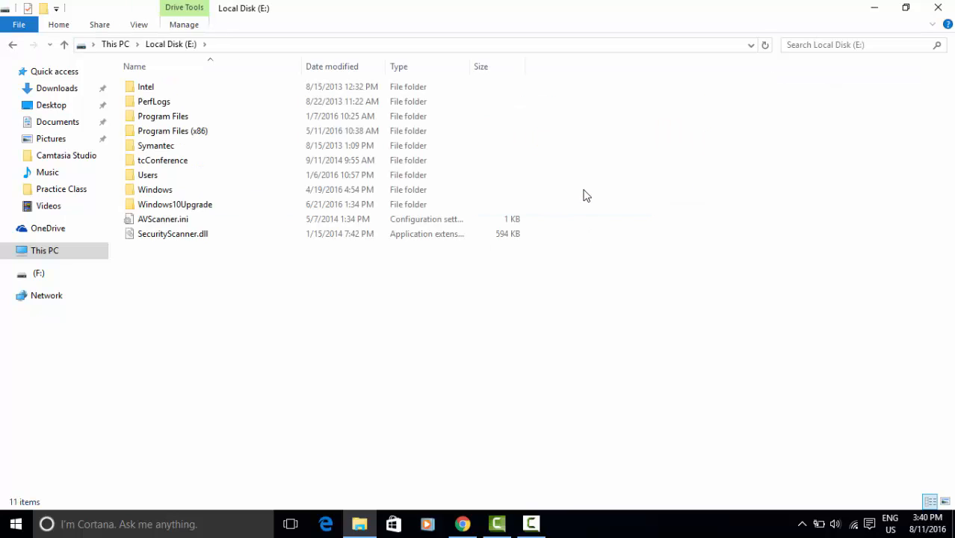
key("BackSpace")
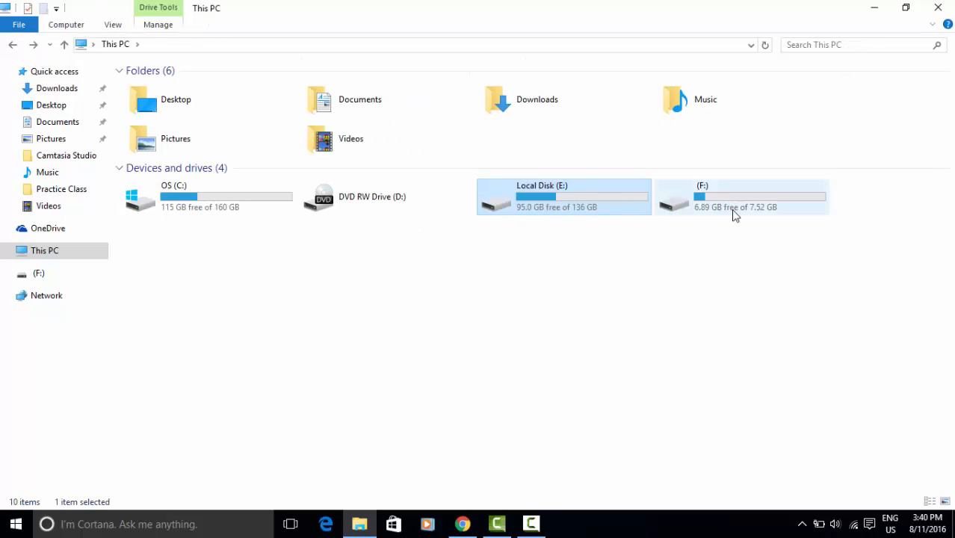
left_click(733, 214)
double_click(734, 214)
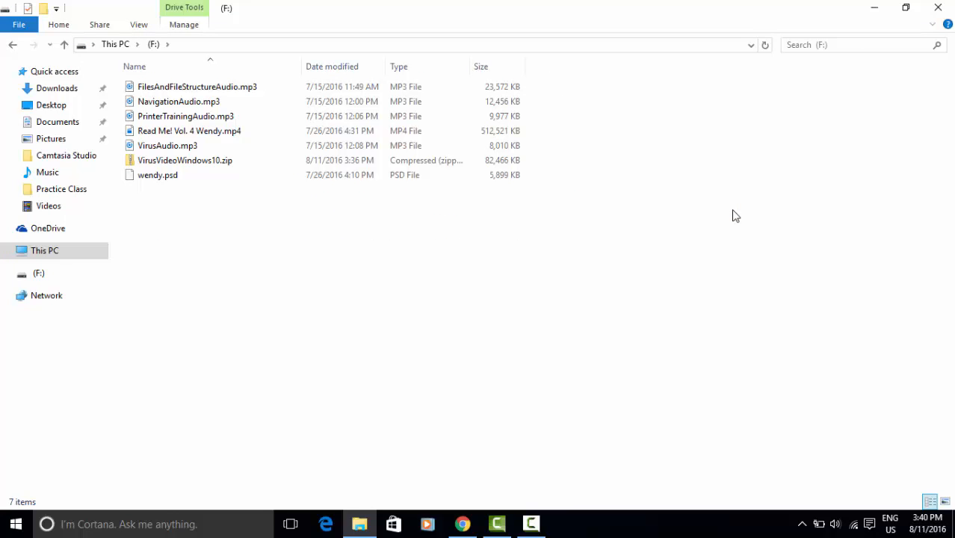
key("BackSpace")
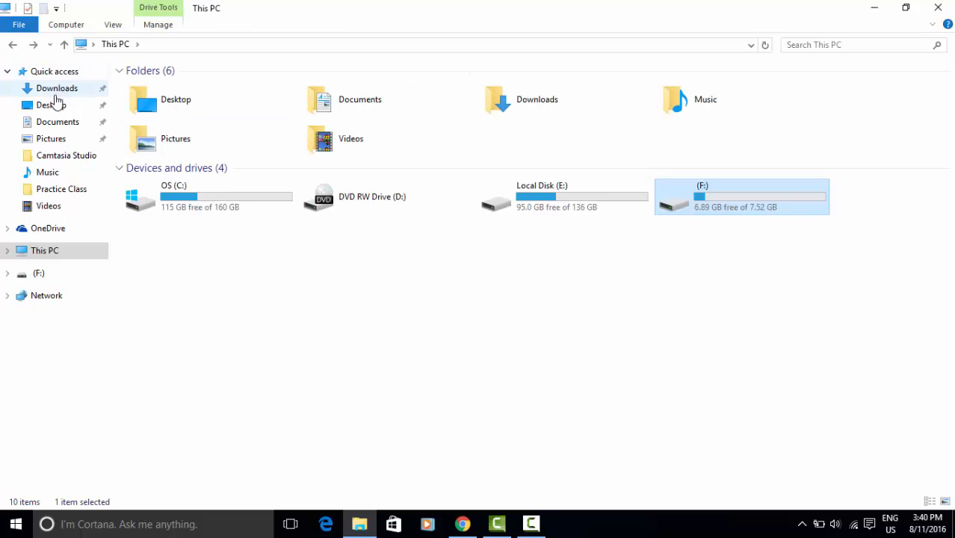
Step: Open the Camtasia Studio folder in Documents and display its full path as text
left_click(61, 121)
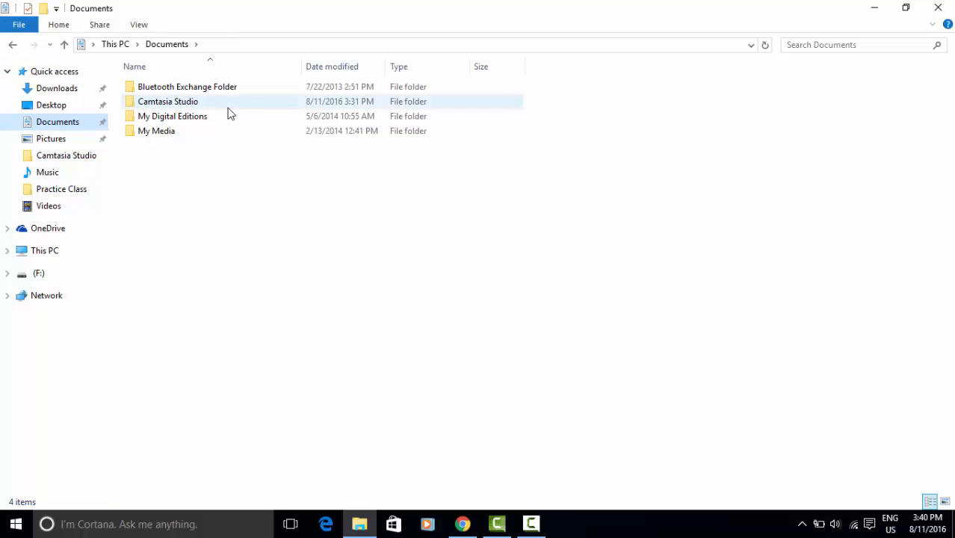
double_click(215, 105)
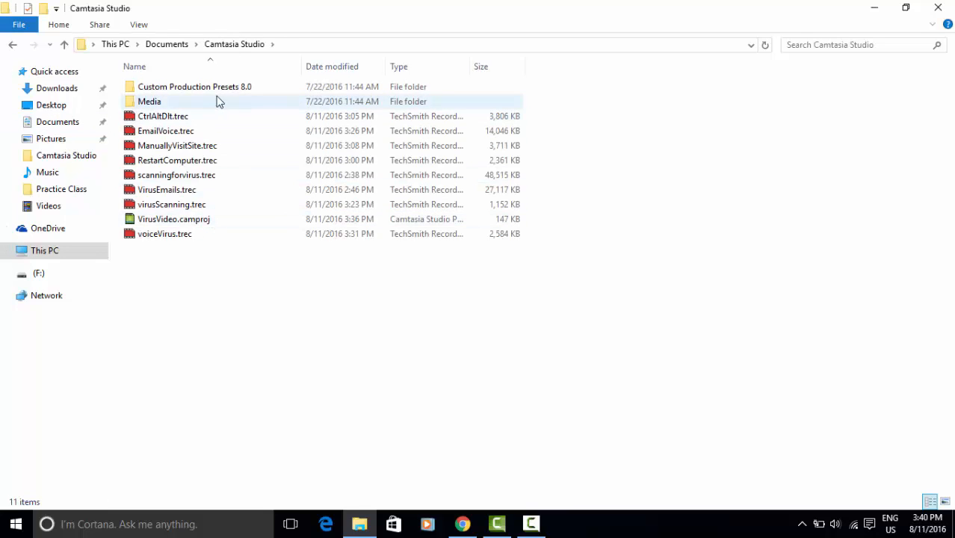
left_click(320, 42)
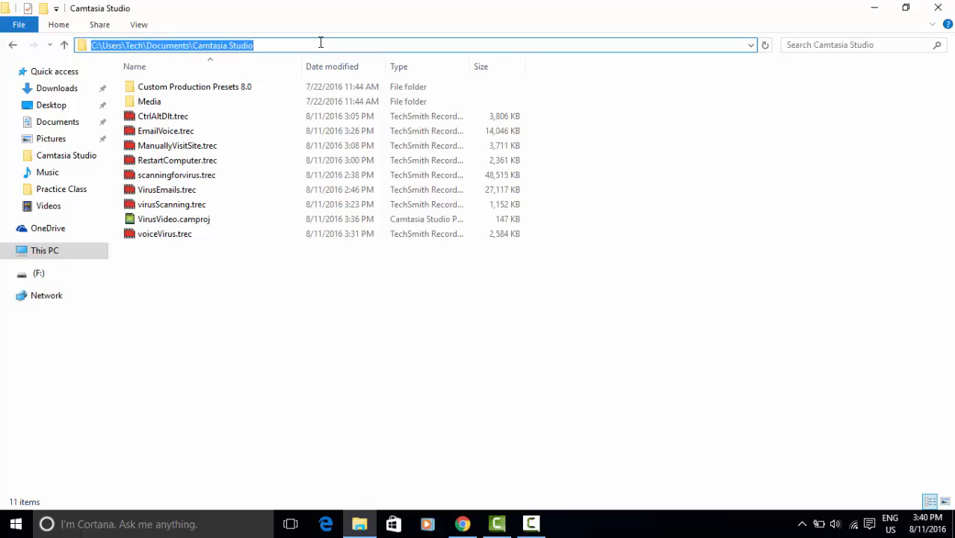
left_click(320, 43)
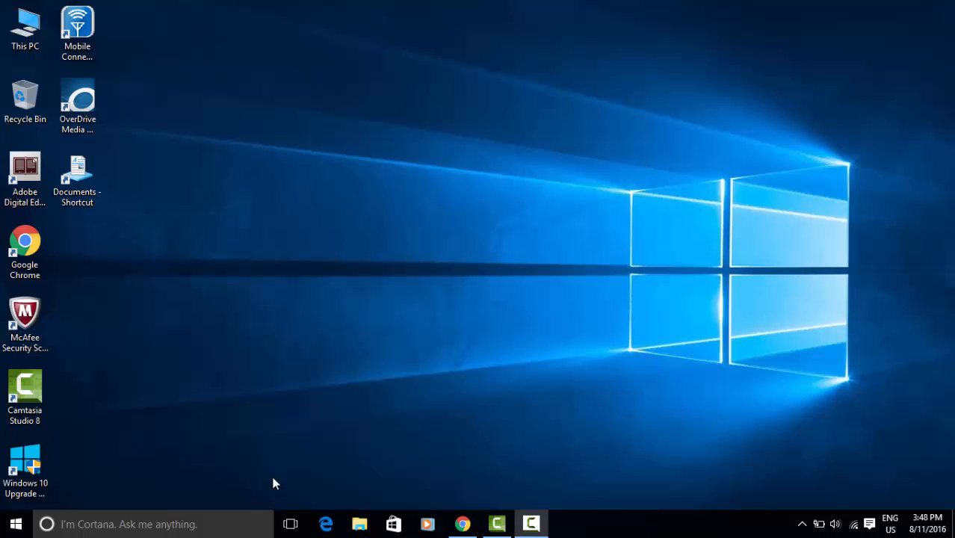
Step: Launch File Explorer and open the Documents folder from the frequent folders
left_click(16, 526)
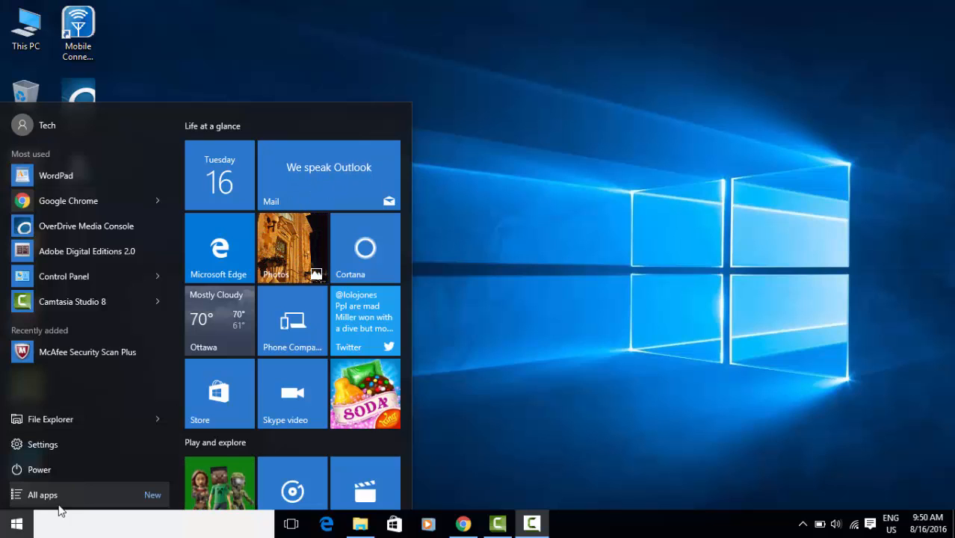
left_click(51, 422)
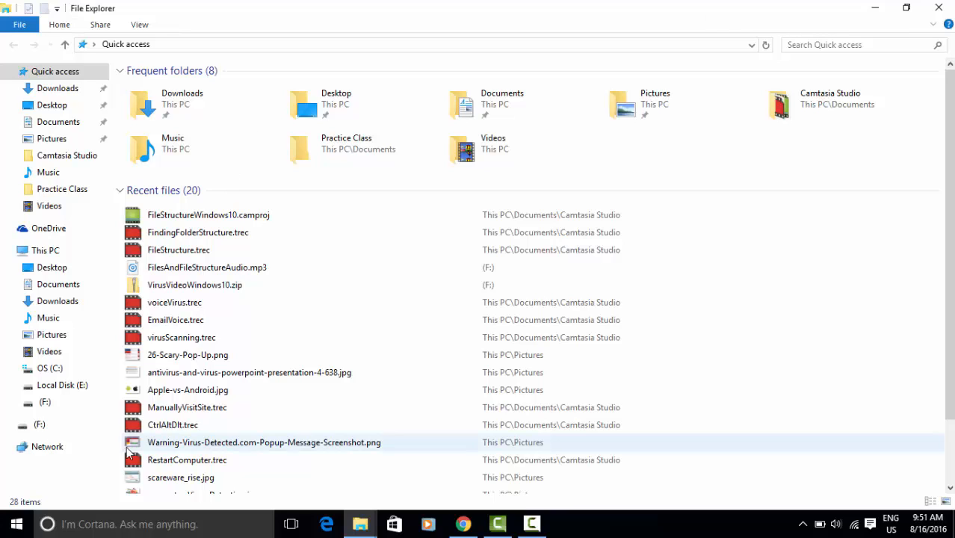
double_click(499, 97)
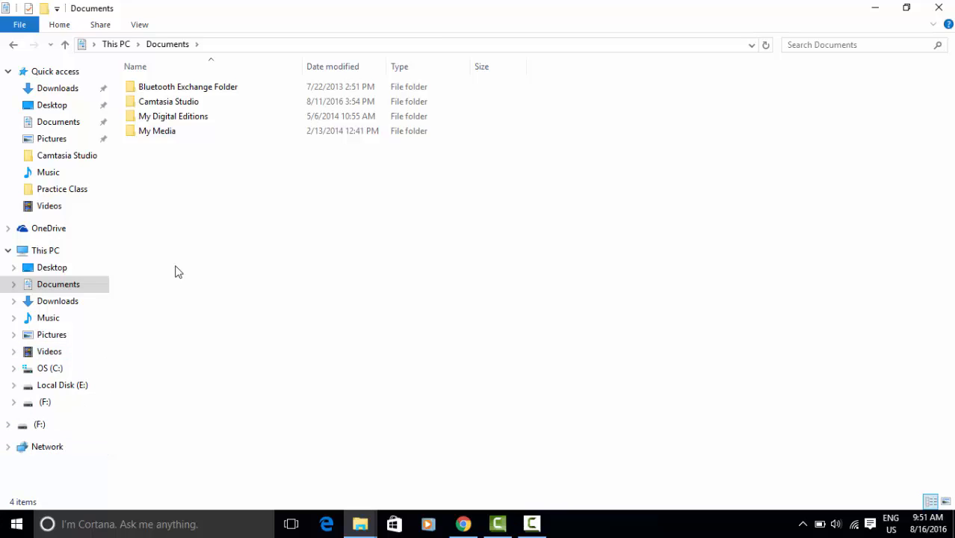
Step: View the contents of the (F:) drive and Local Disk (E:), and return to Quick access
left_click(39, 425)
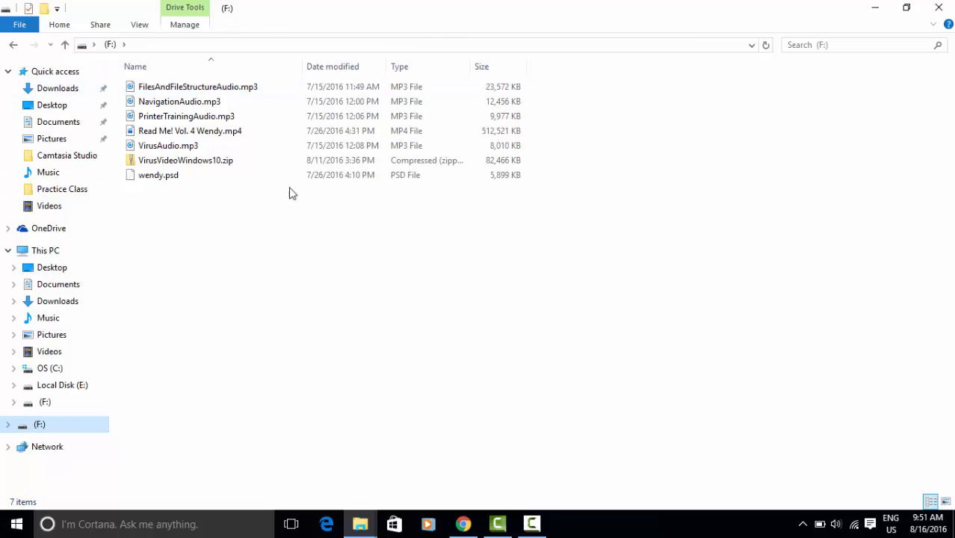
left_click(59, 371)
left_click(62, 390)
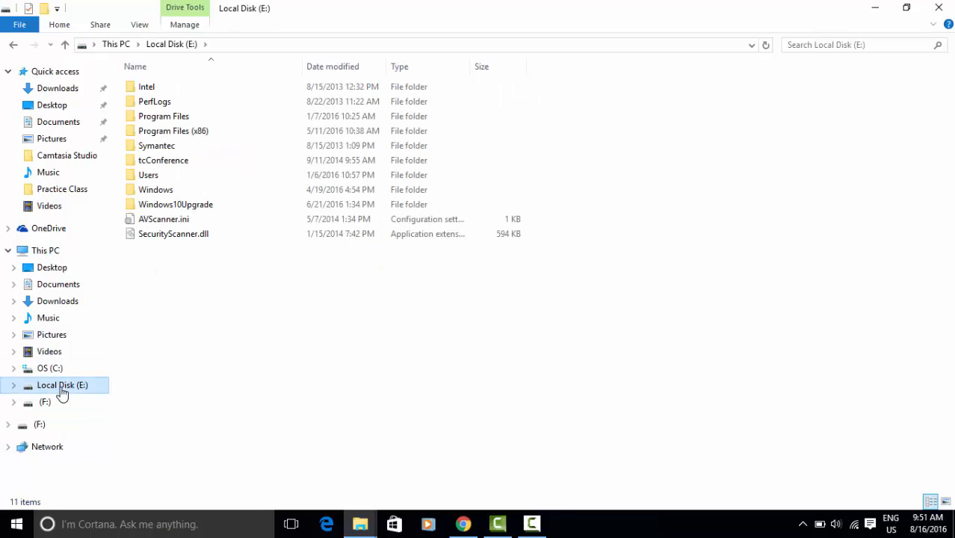
left_click(66, 75)
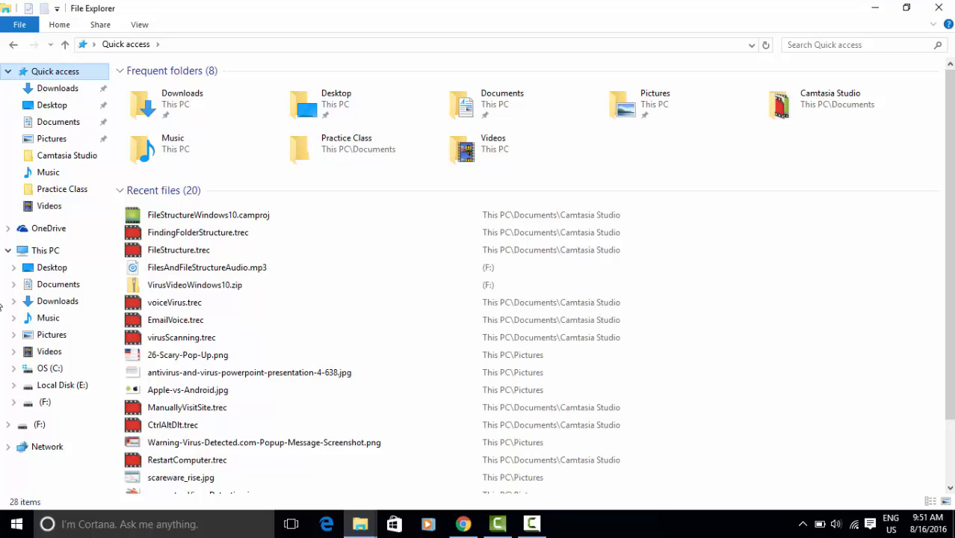
left_click(16, 524)
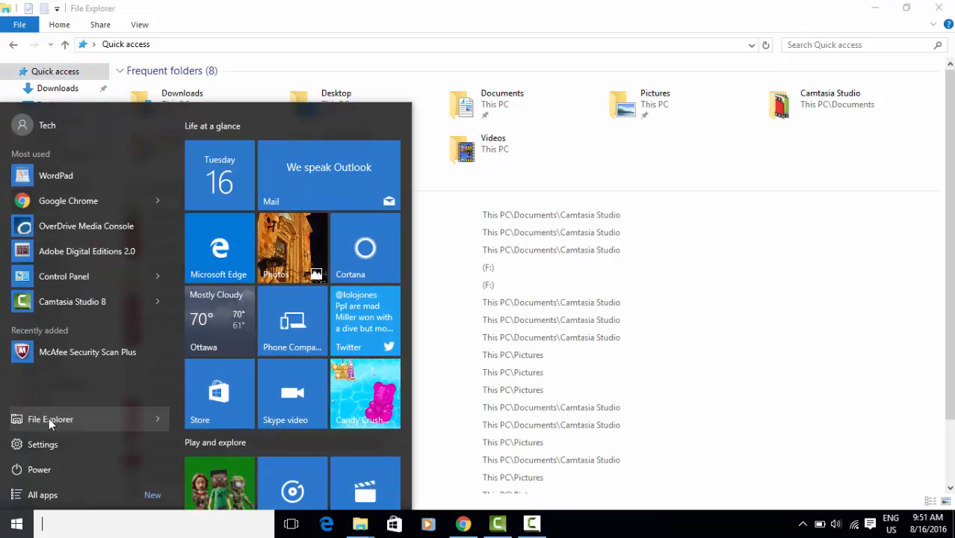
left_click(371, 6)
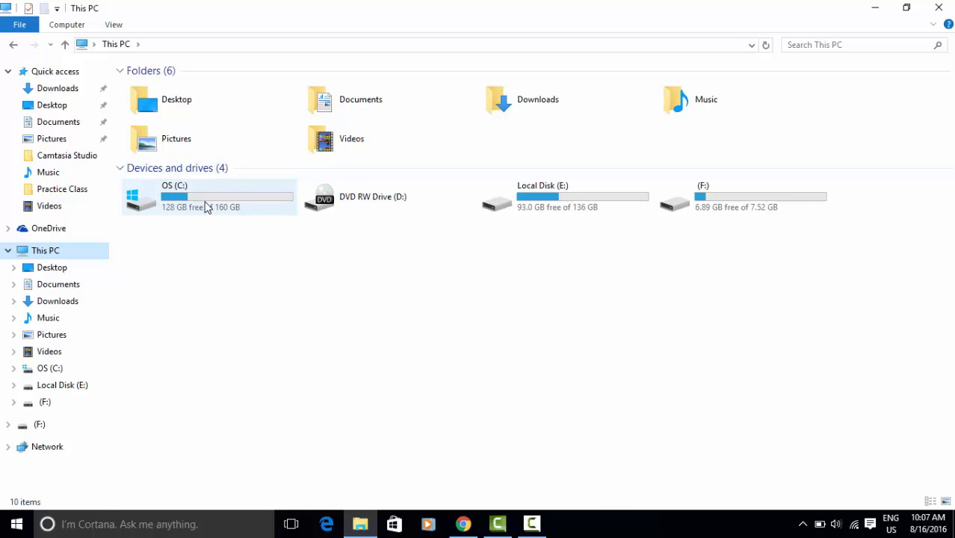
Step: Open the Camtasia Studio folder by going from OS (C:) through Users, Tech and Documents
left_click(208, 207)
double_click(207, 207)
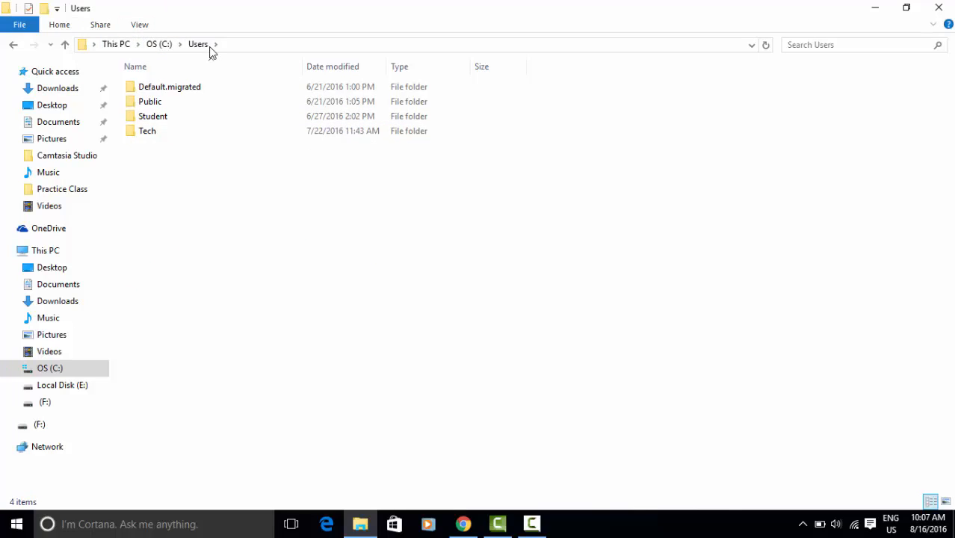
double_click(189, 134)
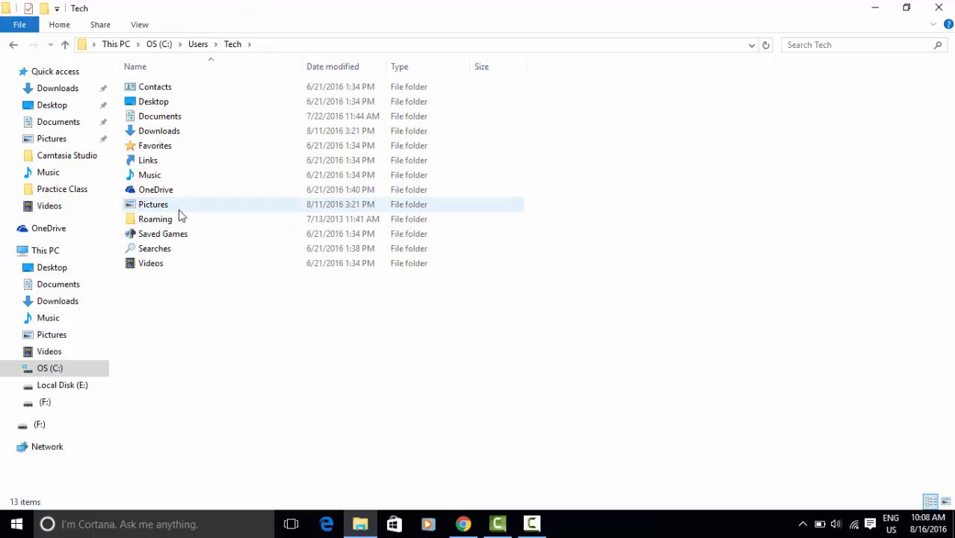
double_click(174, 118)
double_click(151, 100)
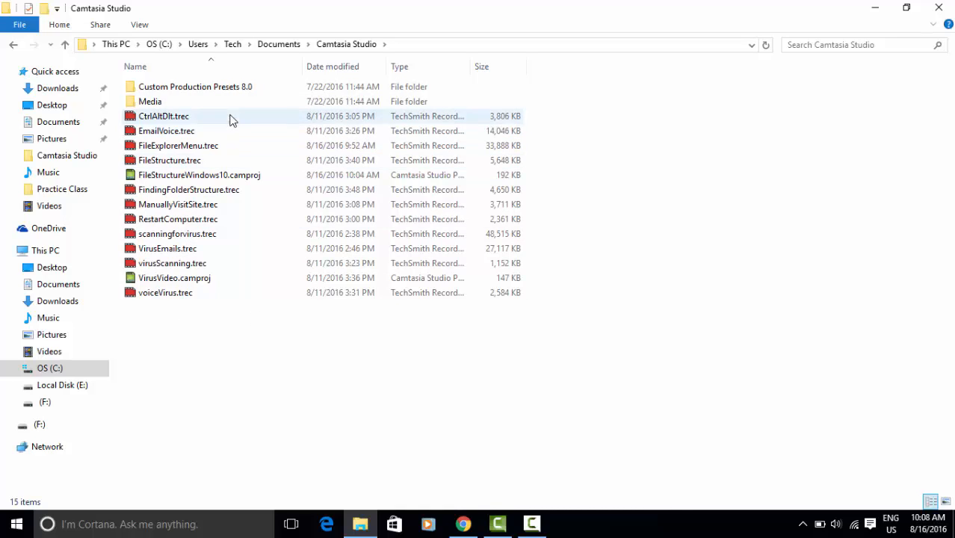
Step: Display the Camtasia Studio folder's full path as text and highlight its individual parts to examine the folder hierarchy
left_click(467, 51)
left_click(441, 45)
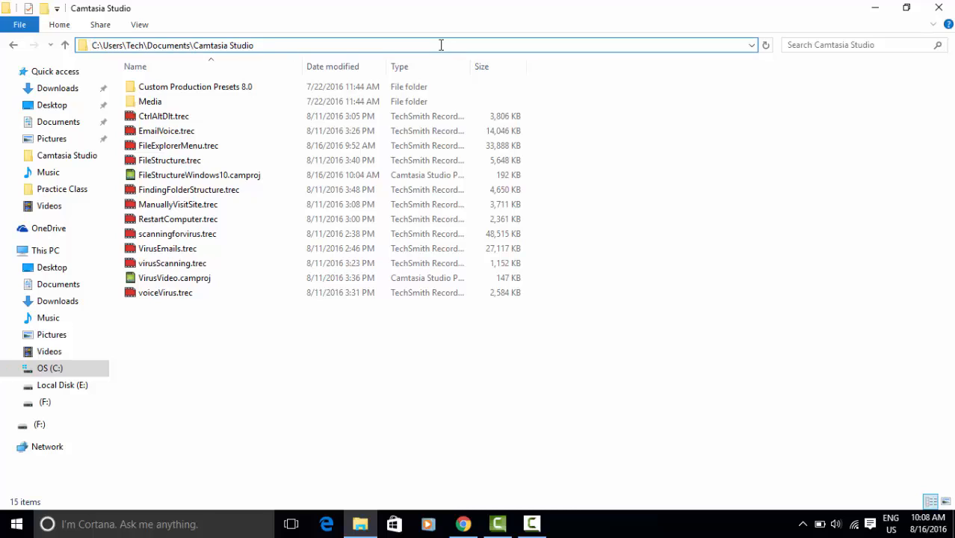
left_click_drag(254, 45, 148, 49)
left_click(148, 46)
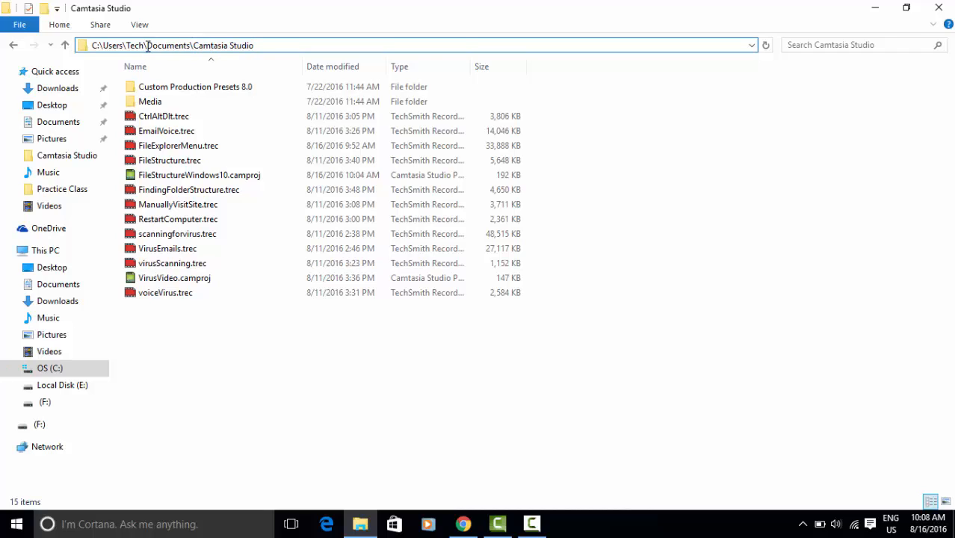
left_click_drag(147, 44, 92, 45)
left_click(128, 42)
left_click(103, 45)
left_click_drag(253, 50, 194, 41)
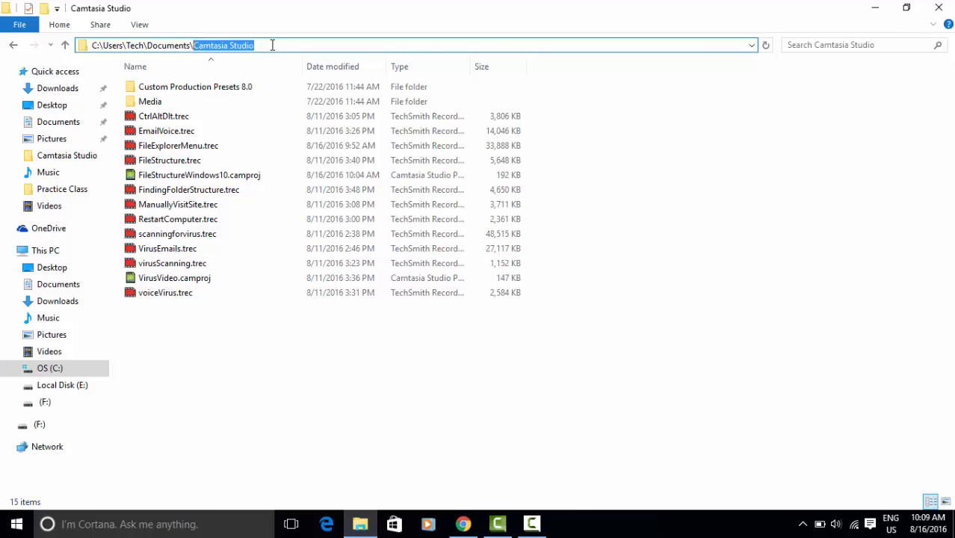
left_click(174, 45)
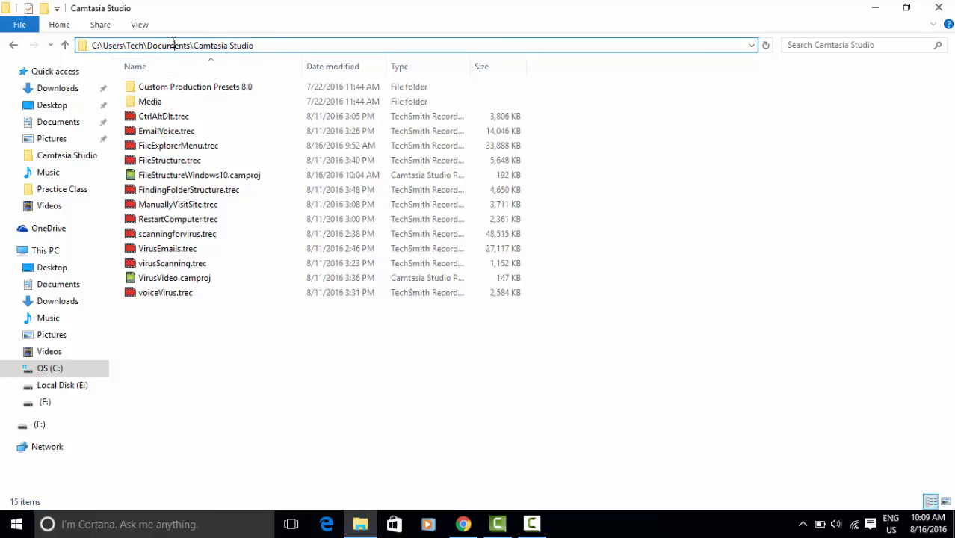
left_click_drag(148, 45, 88, 46)
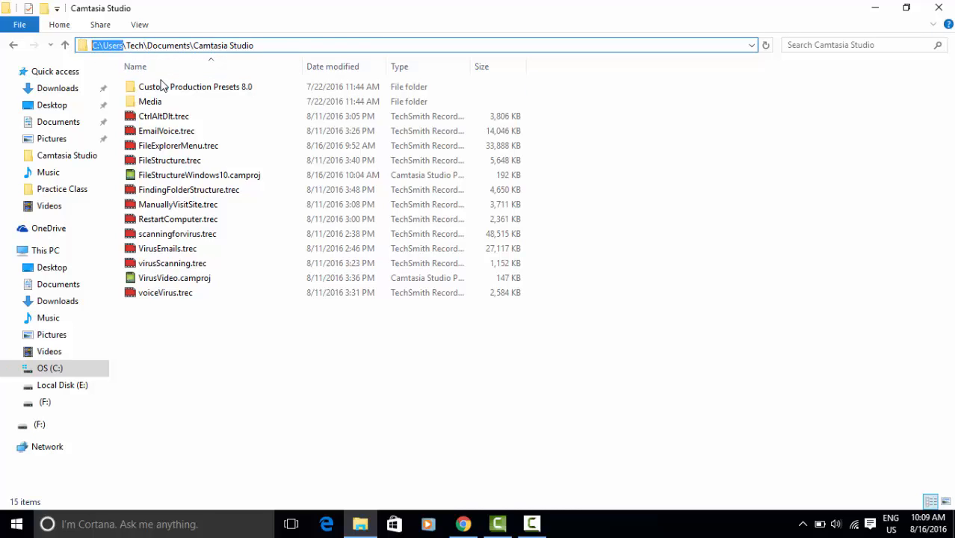
left_click(283, 43)
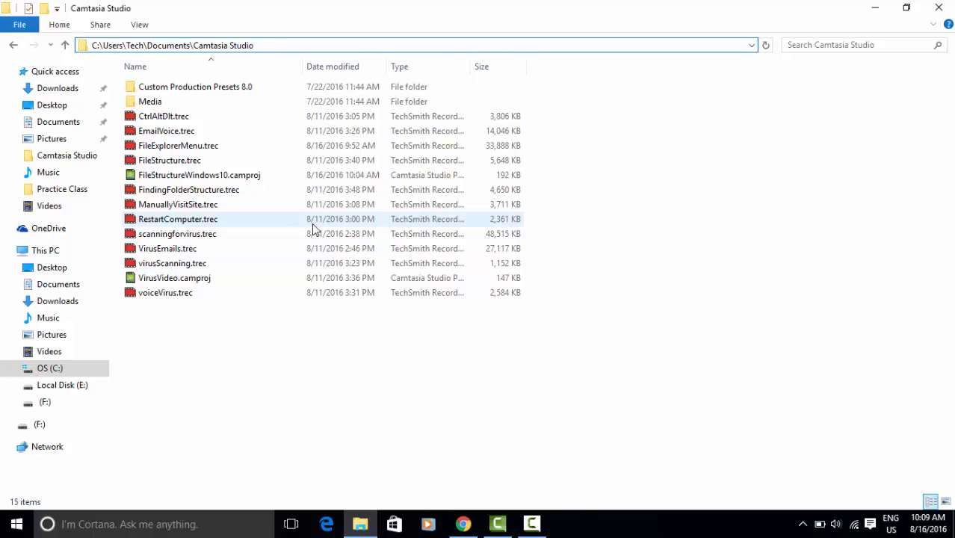
Step: Open the OS (C:) drive and go back through the visited folders, past Camtasia Studio and Documents, to Users
left_click(71, 368)
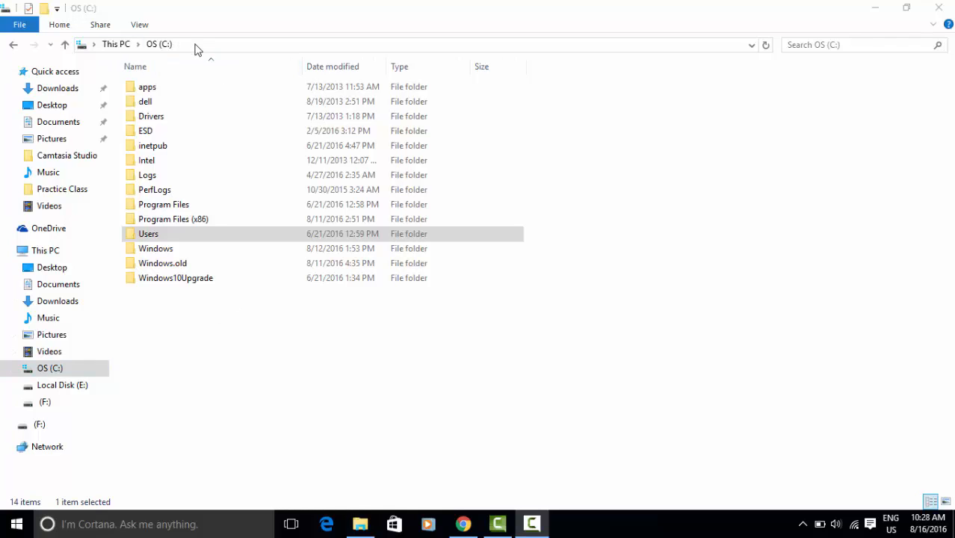
left_click(13, 45)
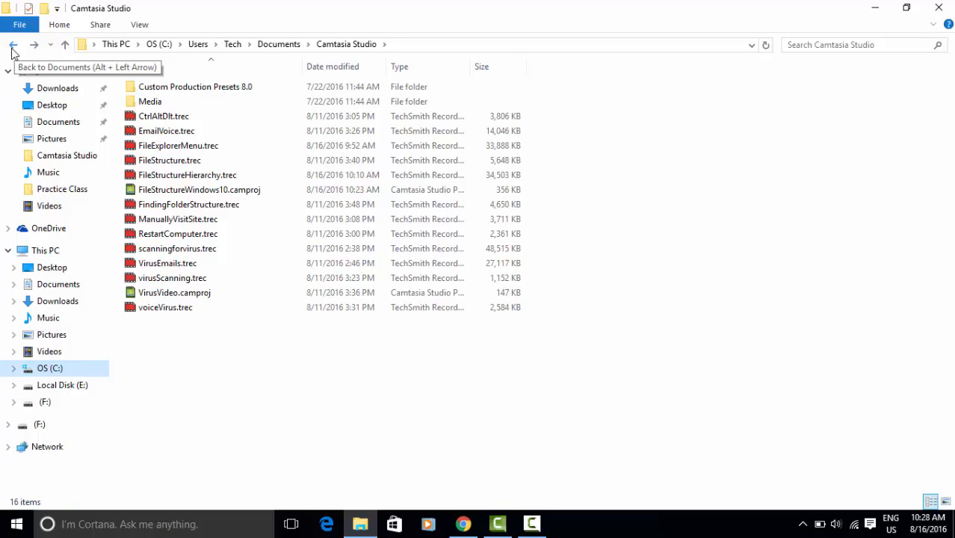
left_click(13, 46)
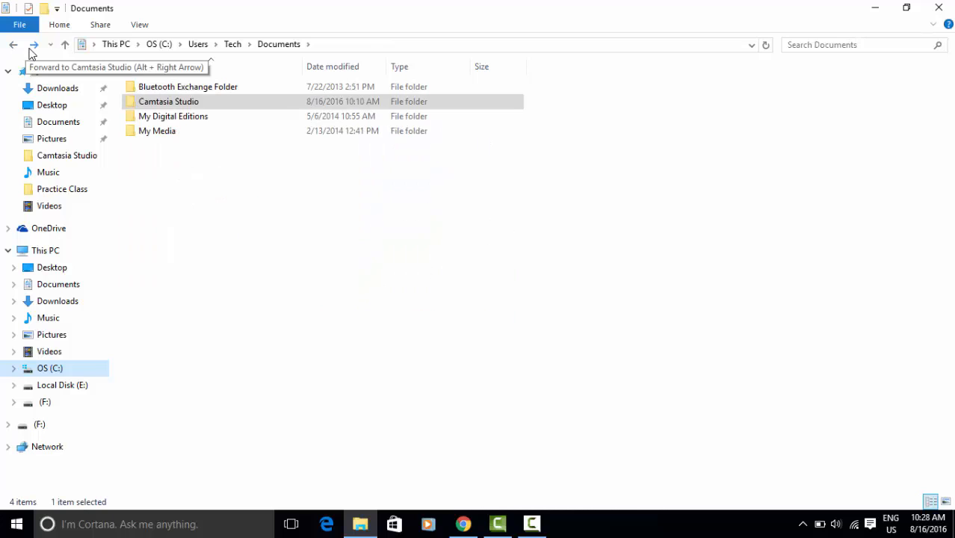
left_click(9, 46)
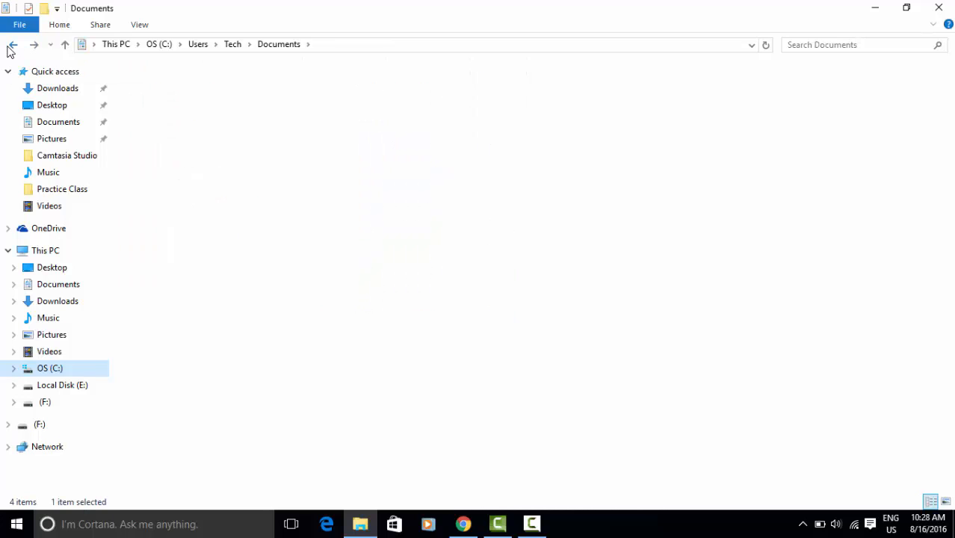
left_click(10, 47)
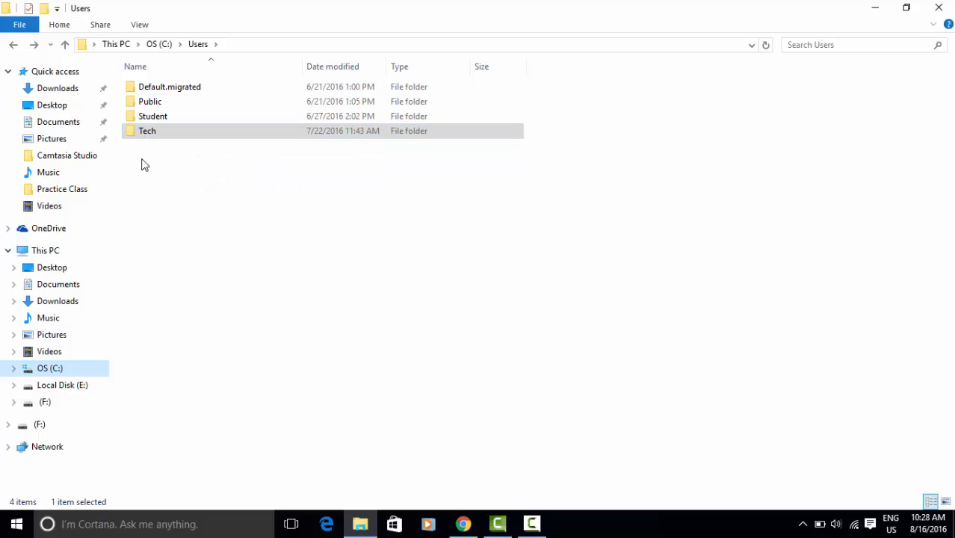
Step: Go forward through the visited folders from Users to Camtasia Studio, and return one folder to Documents
left_click(35, 46)
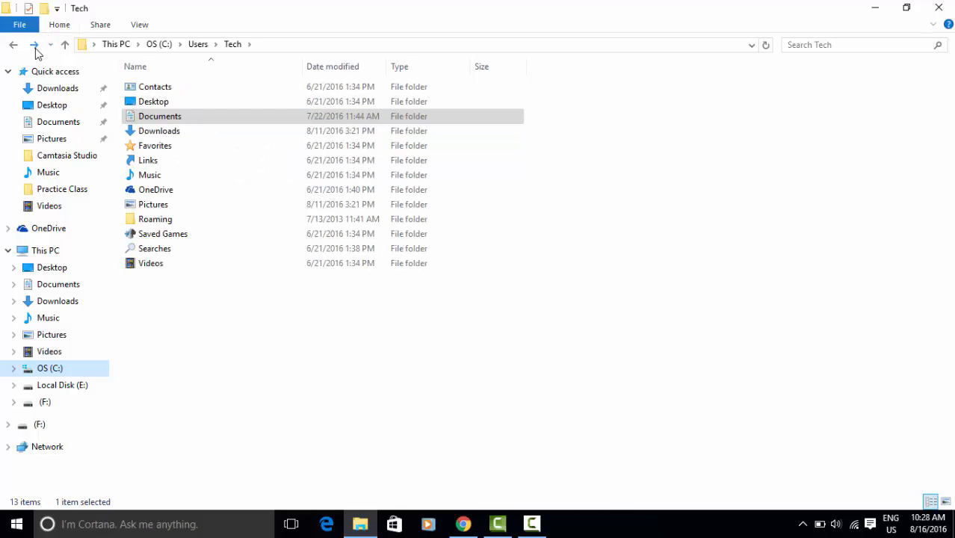
left_click(34, 46)
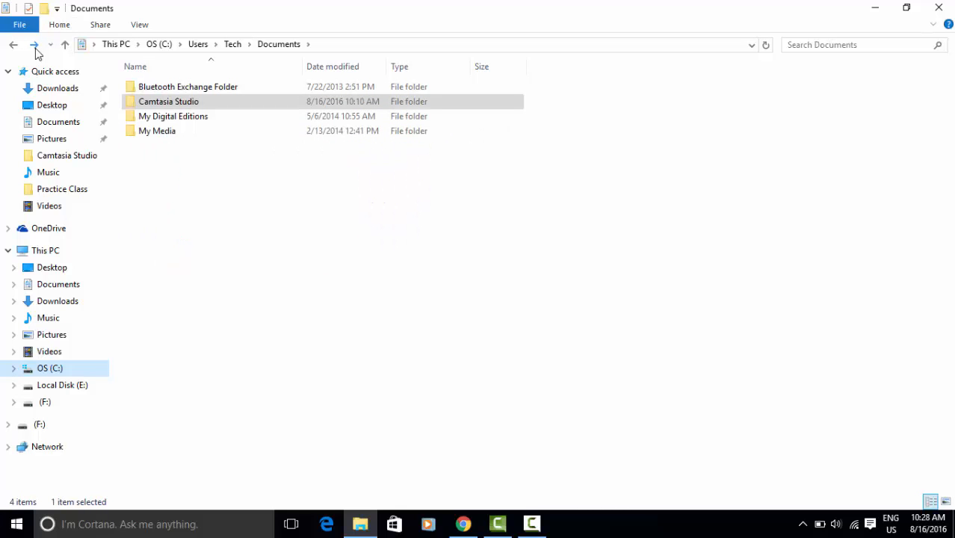
left_click(34, 47)
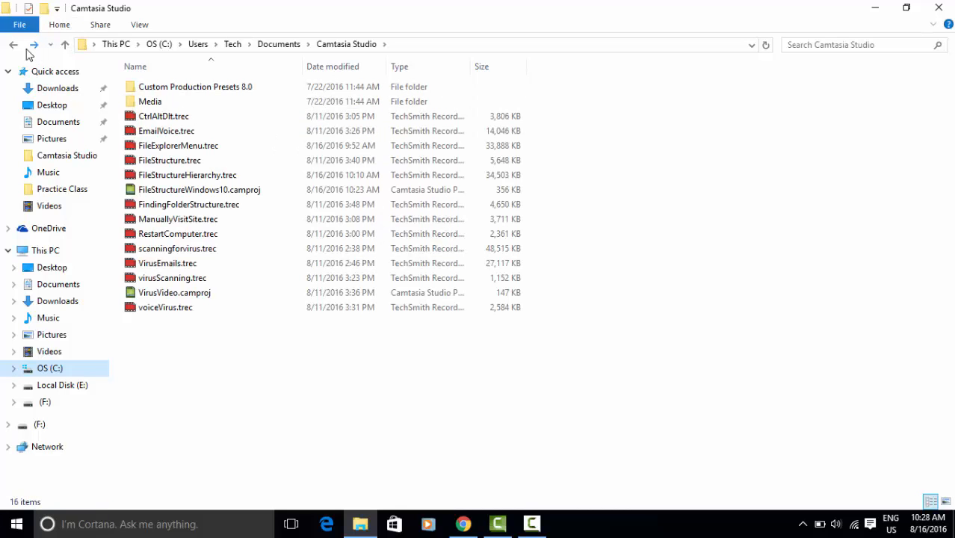
left_click(14, 46)
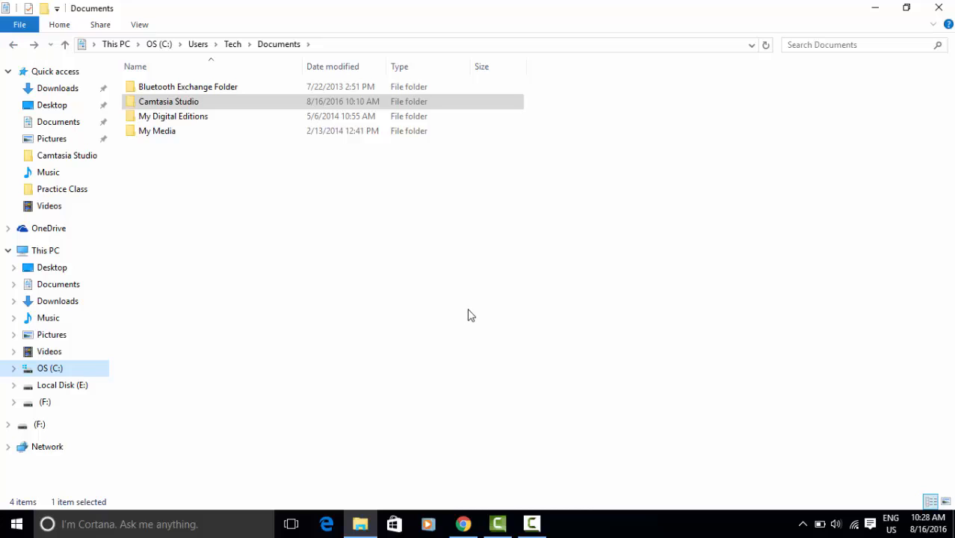
Step: Go forward one folder to Camtasia Studio, and go back again in the folder history
left_click(35, 47)
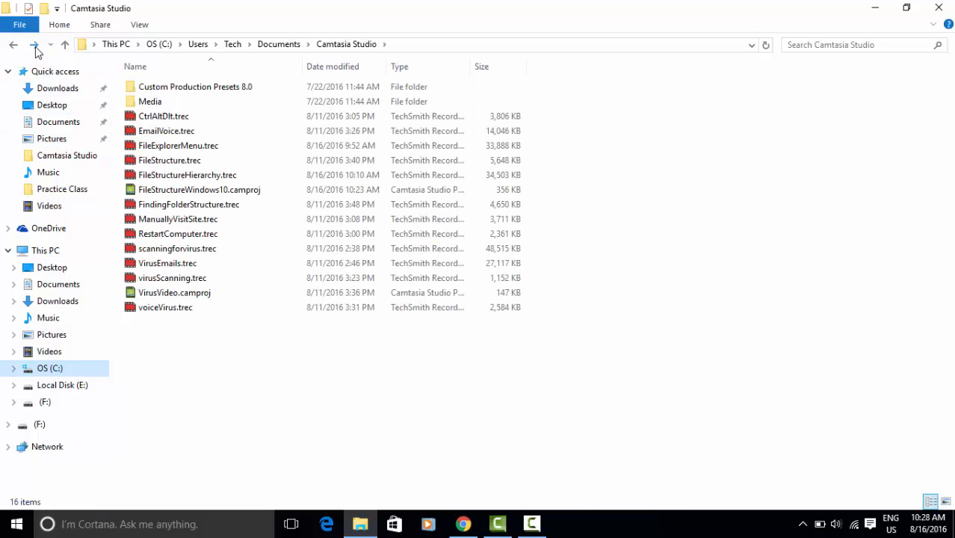
left_click(35, 46)
left_click(13, 46)
Step: From Documents under This PC, open the My Media folder and its WMV Videos (standard) subfolder
left_click(49, 284)
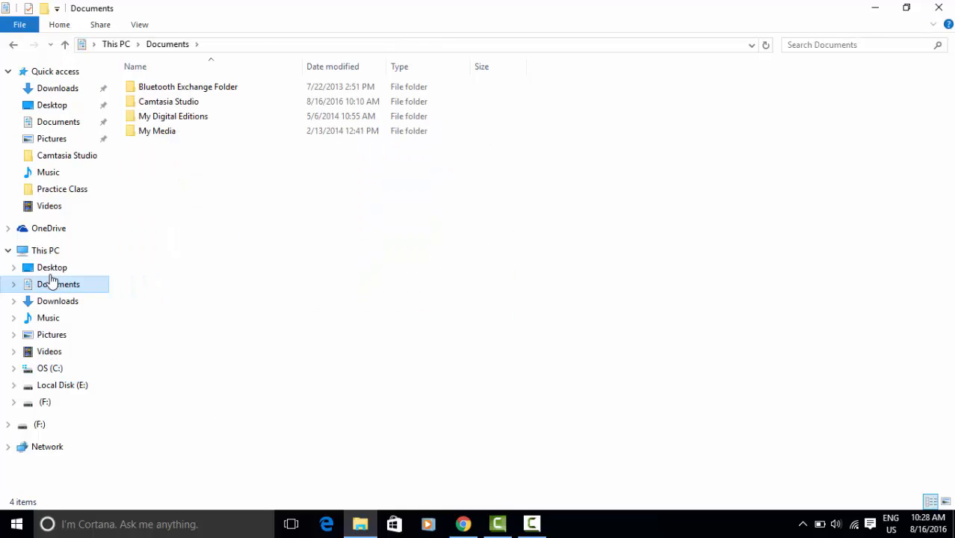
double_click(189, 136)
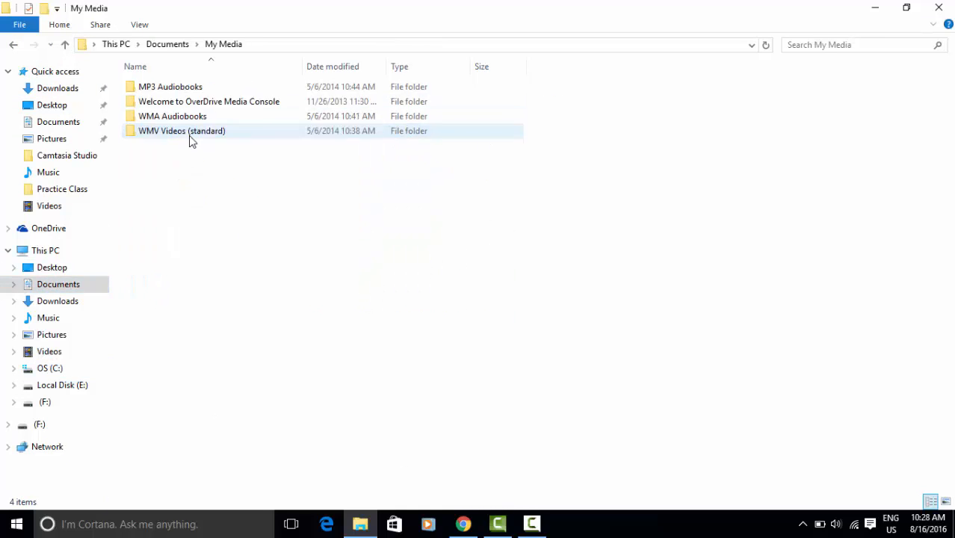
double_click(189, 136)
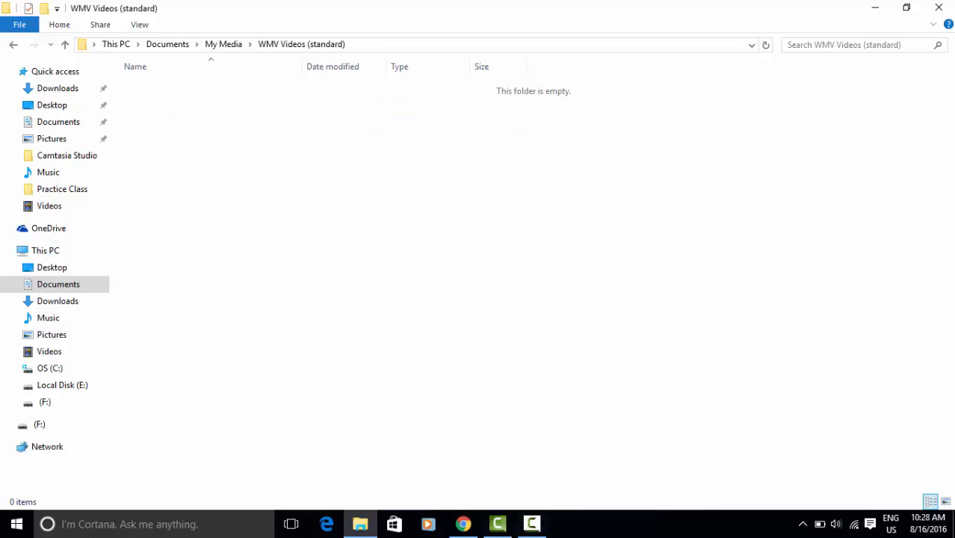
left_click(546, 533)
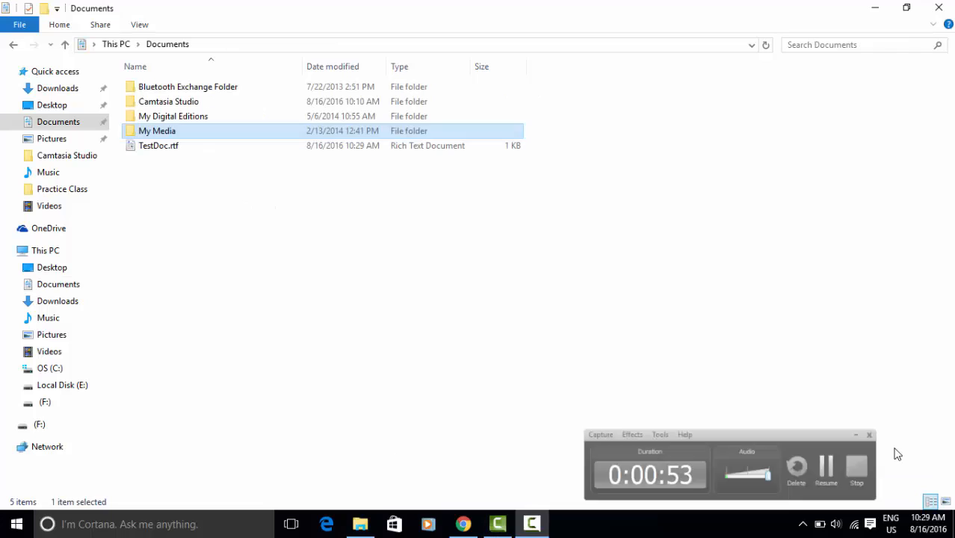
left_click(894, 452)
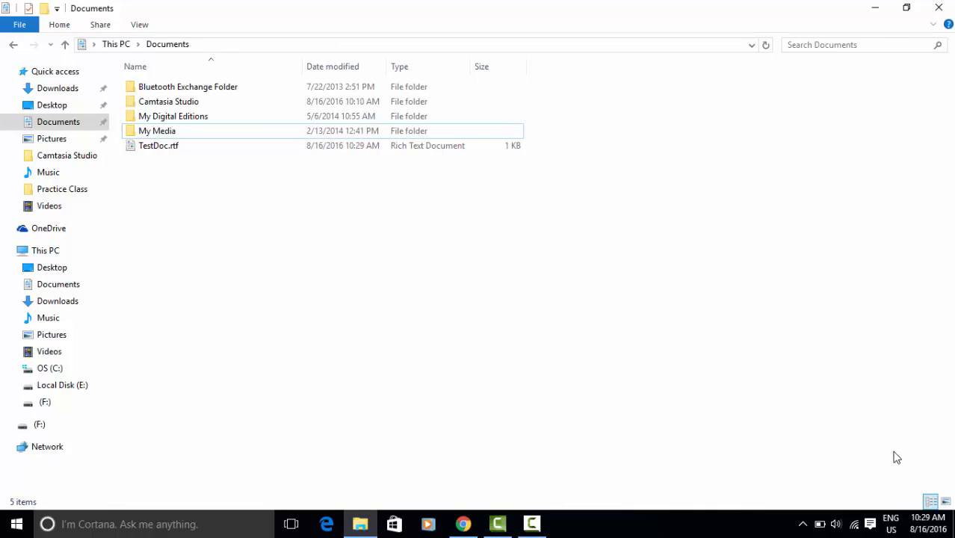
left_click(537, 525)
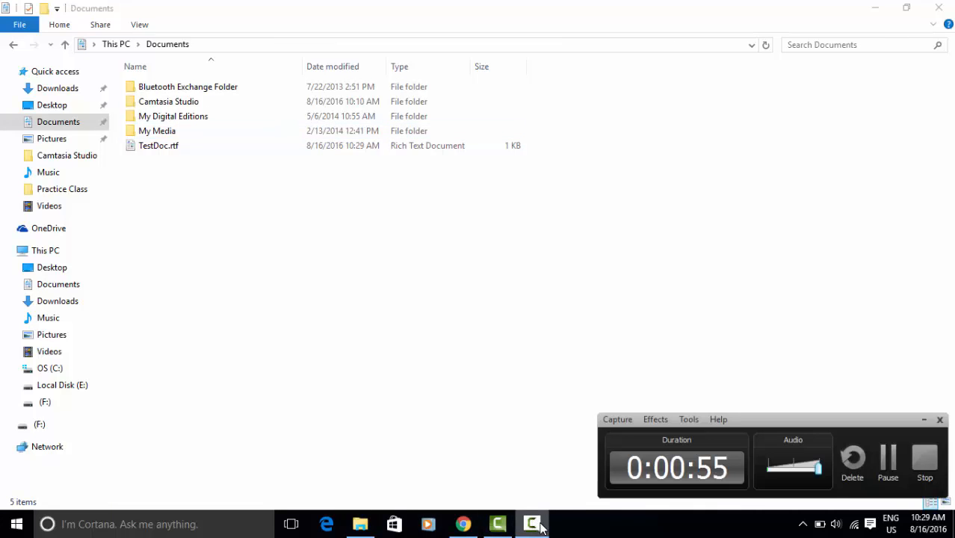
left_click(537, 525)
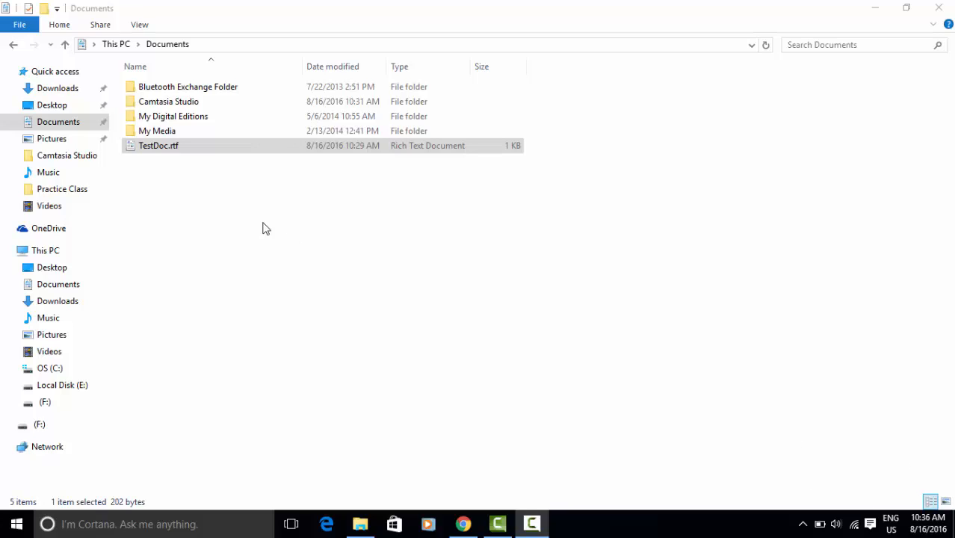
Step: Show the properties of TestDoc.rtf in Documents and highlight the .rtf extension in its file type
left_click(132, 152)
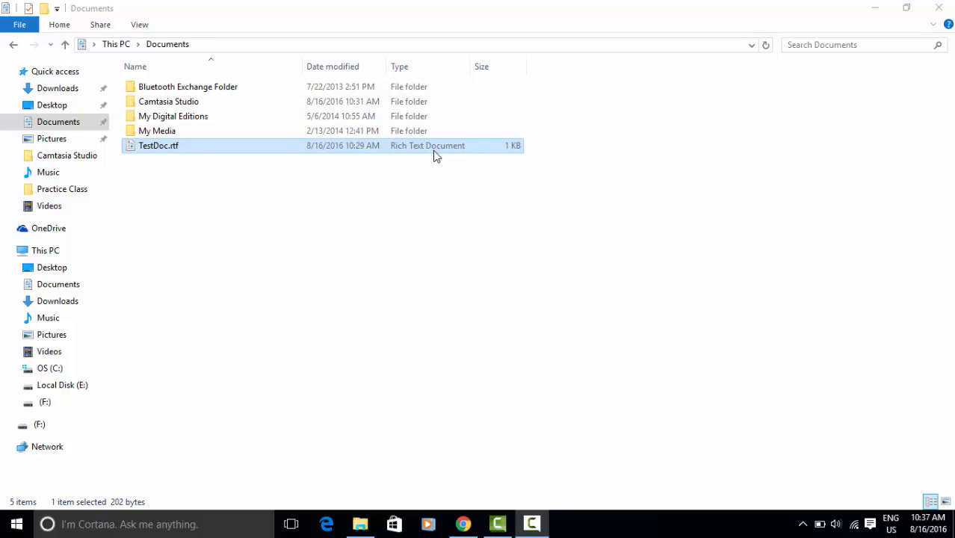
right_click(249, 153)
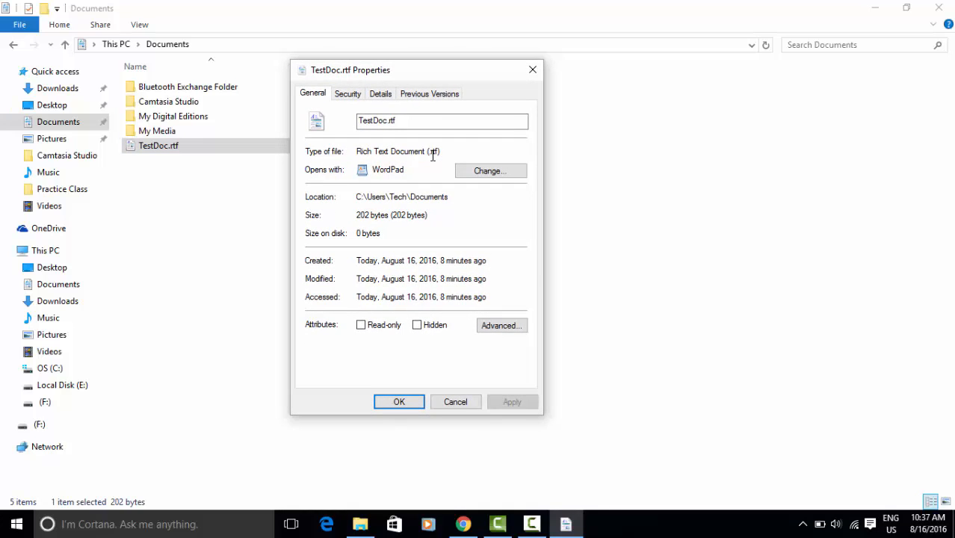
left_click_drag(423, 152, 444, 149)
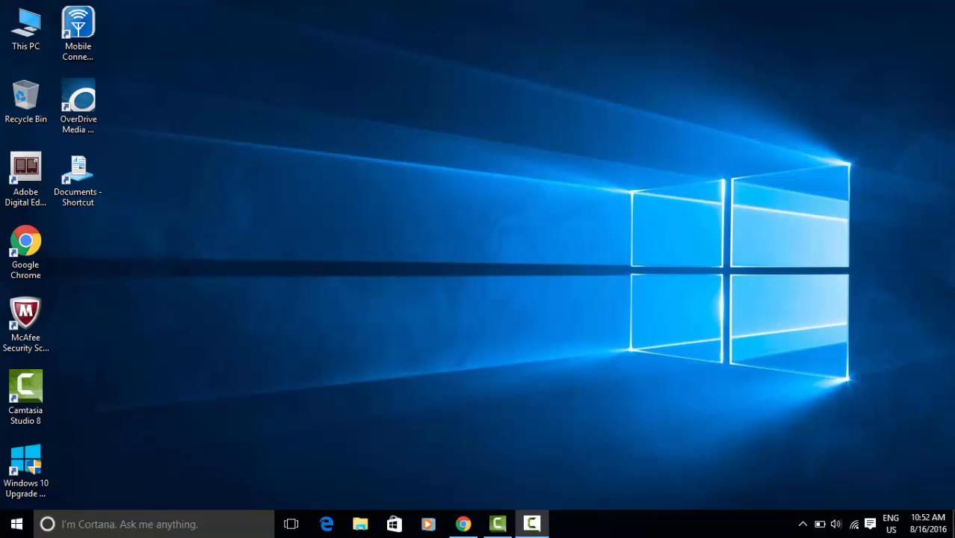
Step: Find TestDoc.rtf with the Cortana search, open it in WordPad, and close it
left_click(96, 527)
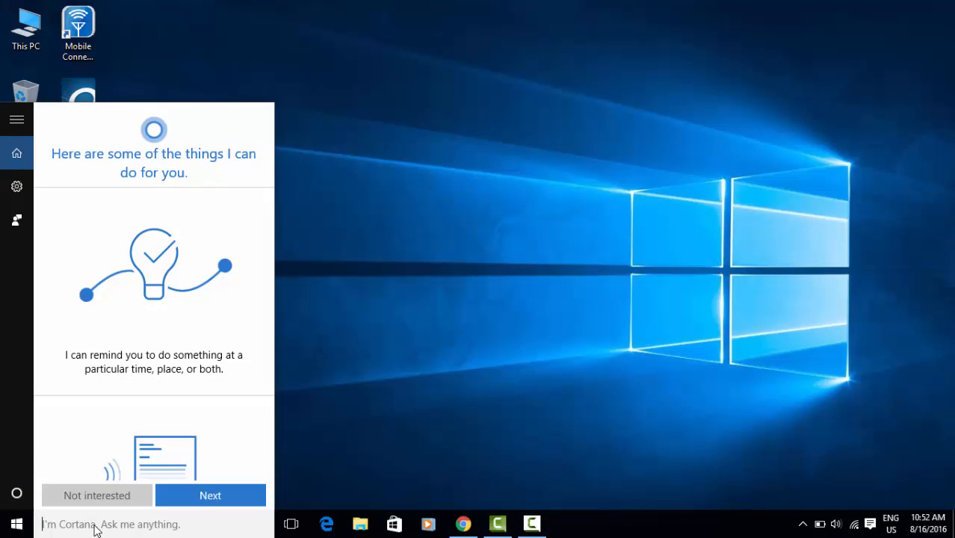
left_click(114, 532)
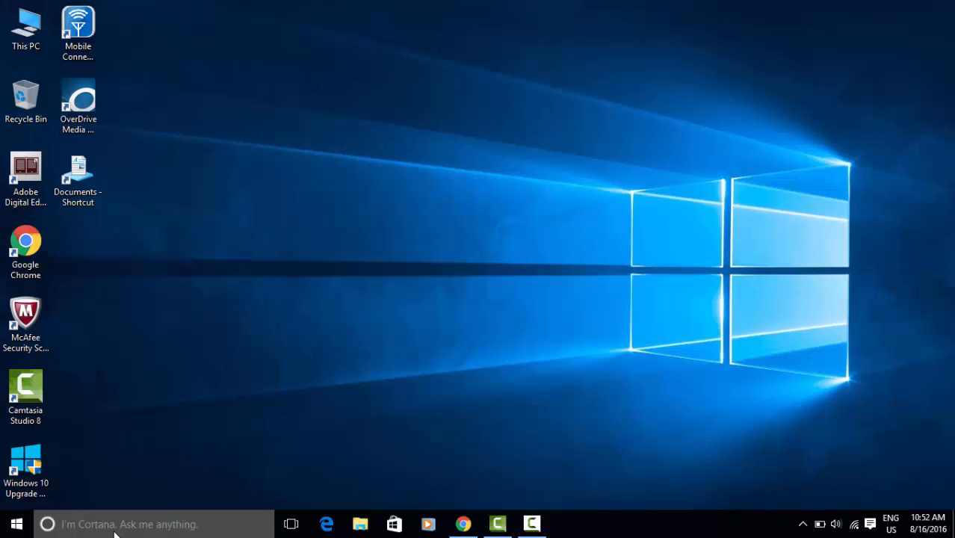
left_click(109, 522)
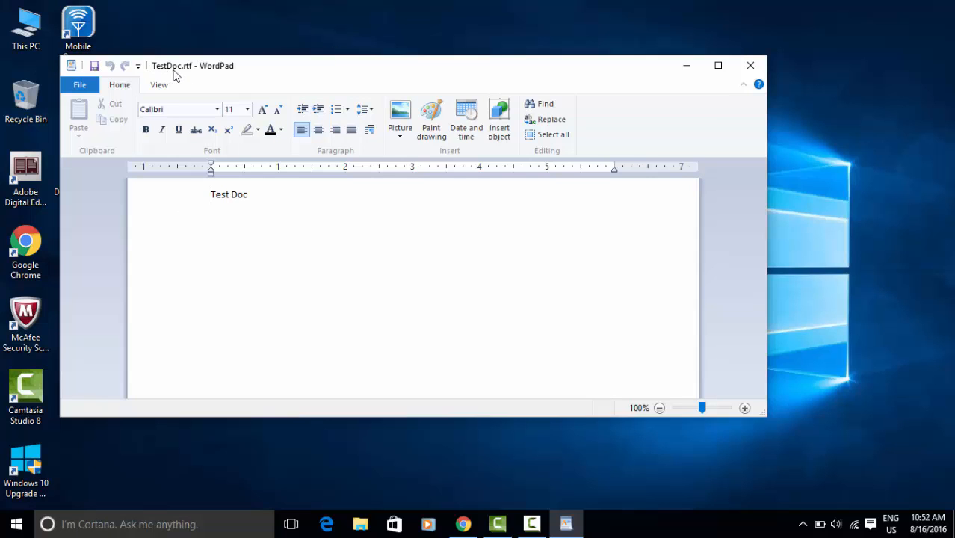
left_click(751, 66)
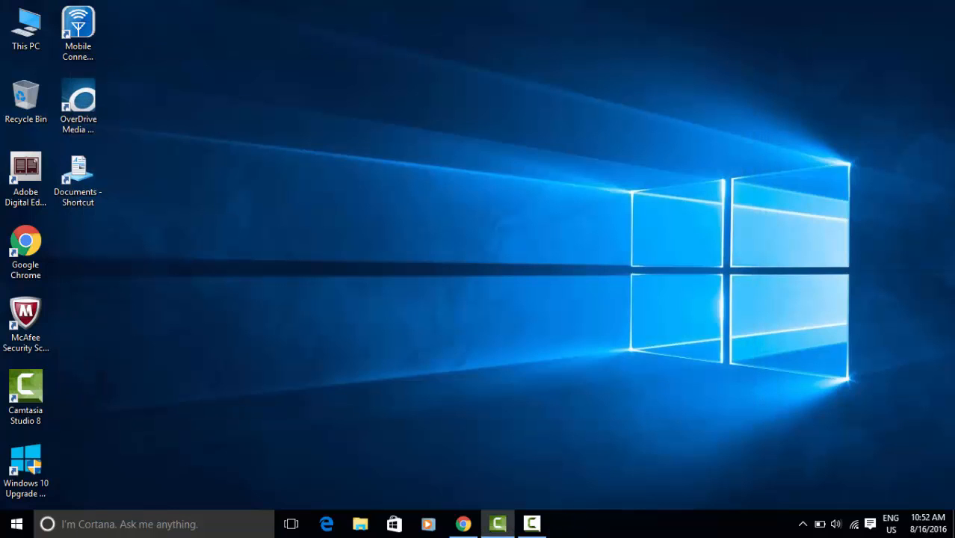
Step: Open File Explorer and search Quick access for "Test"
left_click(17, 524)
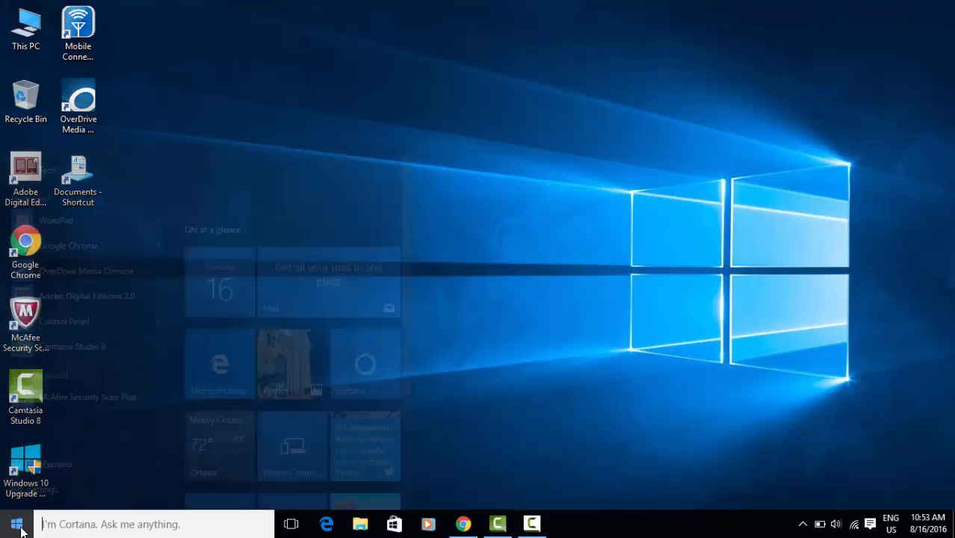
left_click(85, 421)
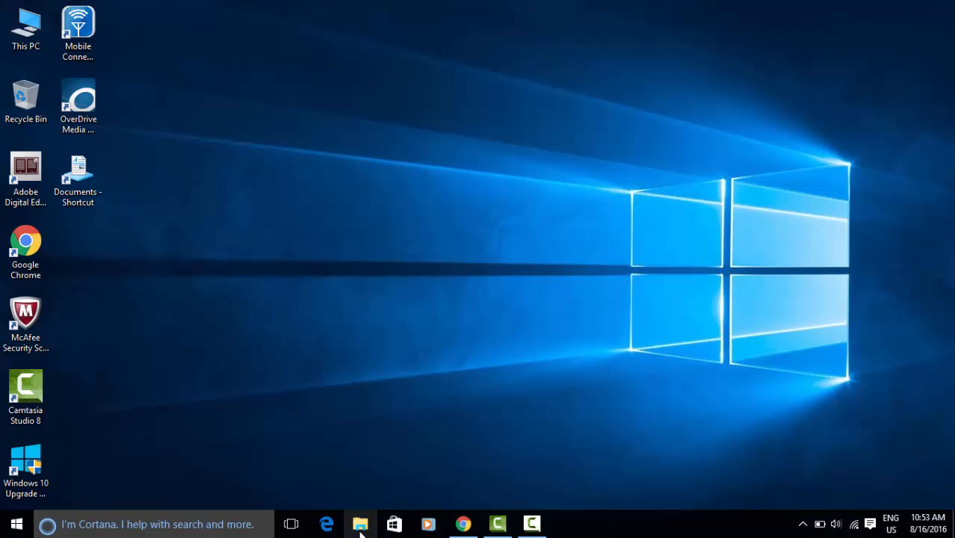
left_click(360, 526)
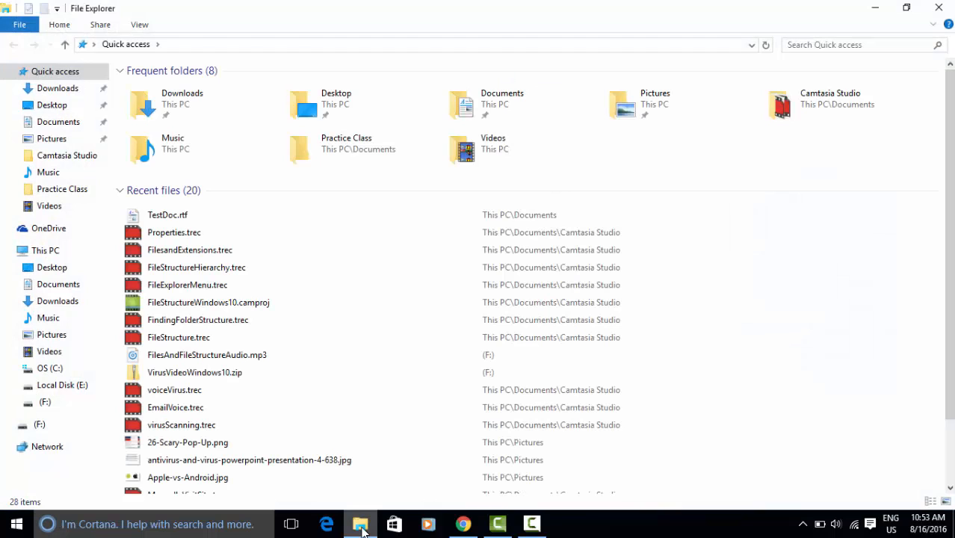
left_click(798, 44)
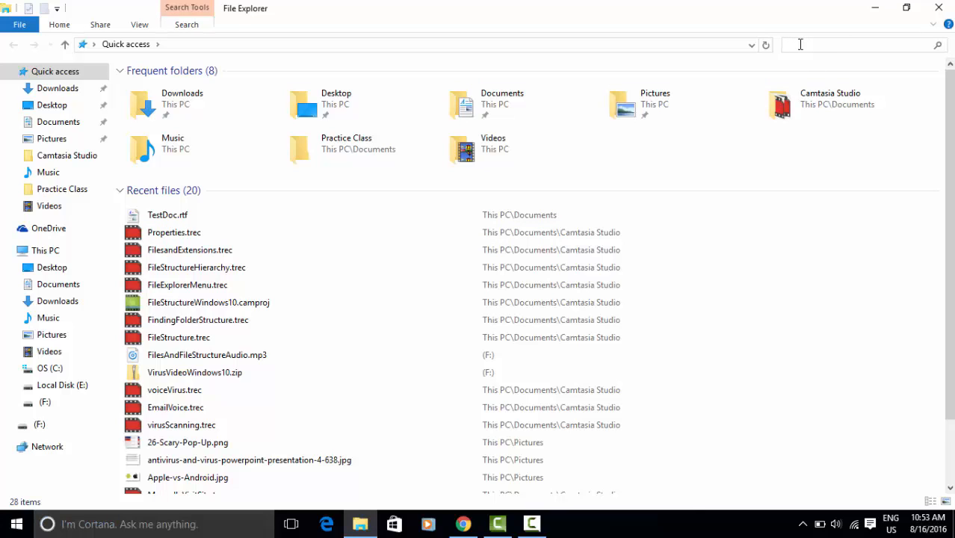
type("Test")
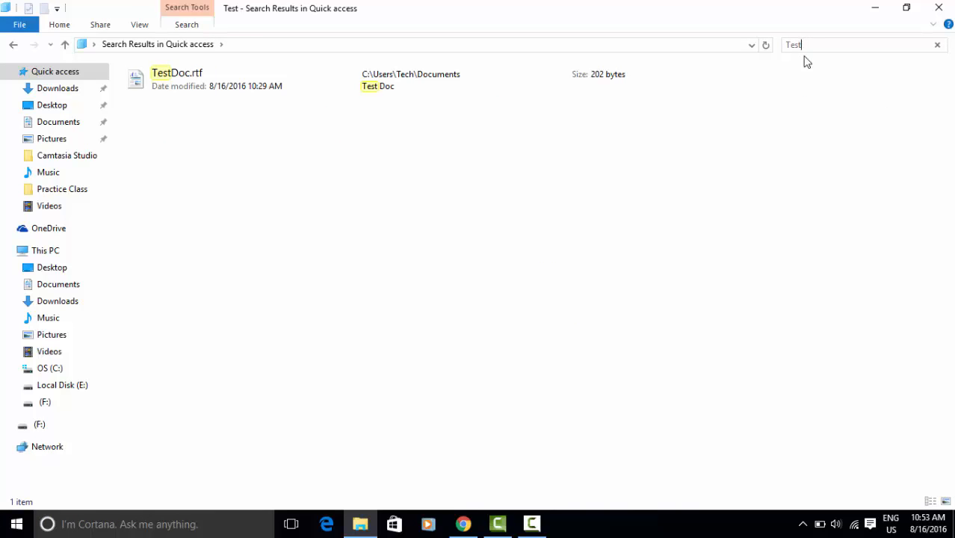
Step: Open TestDoc.rtf from the search results, close WordPad, and examine the commands available for the file
double_click(236, 91)
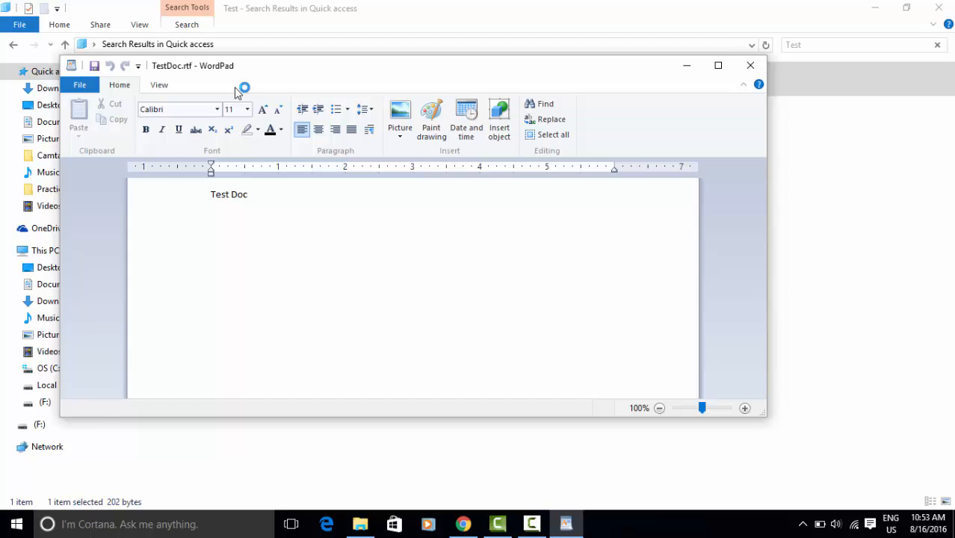
left_click(750, 66)
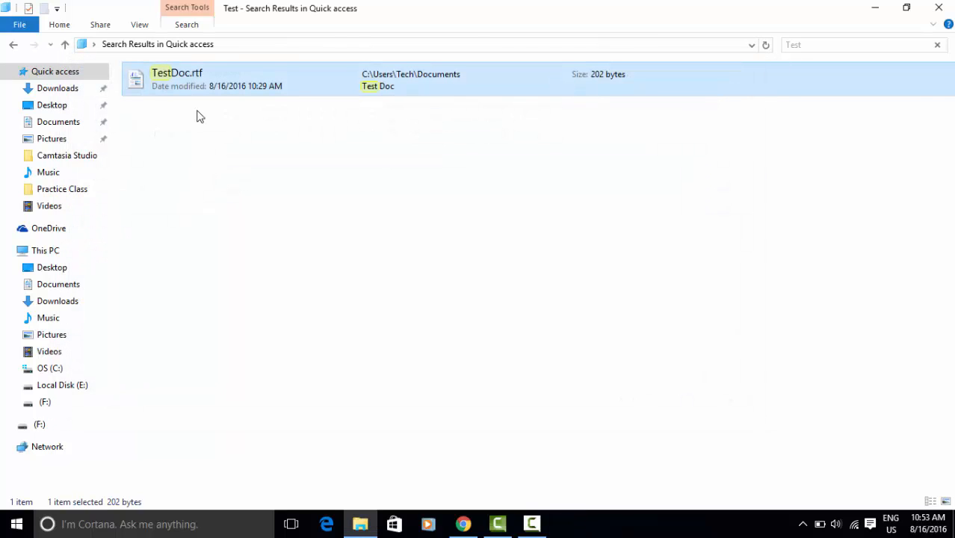
right_click(149, 83)
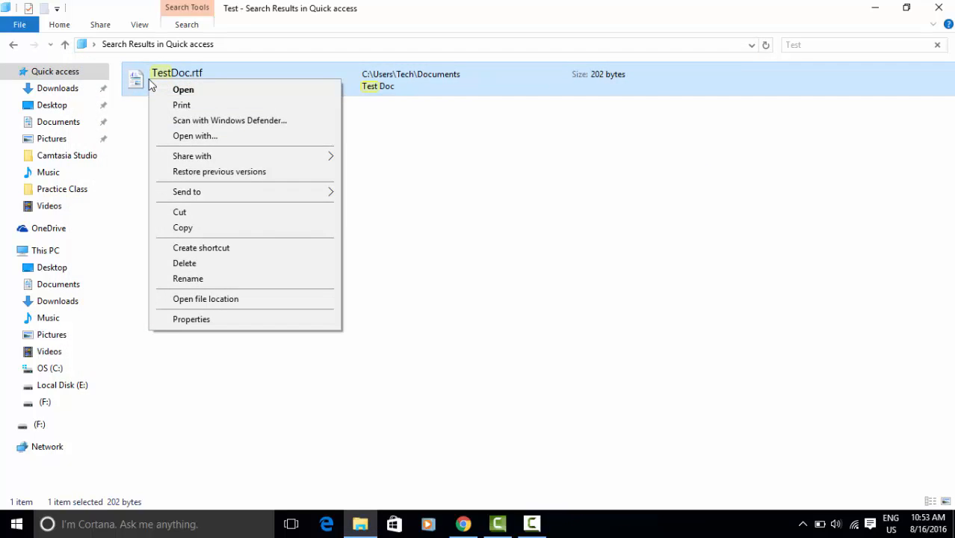
left_click(272, 98)
Step: Create a new folder named Documents1 in the Documents folder
left_click(58, 126)
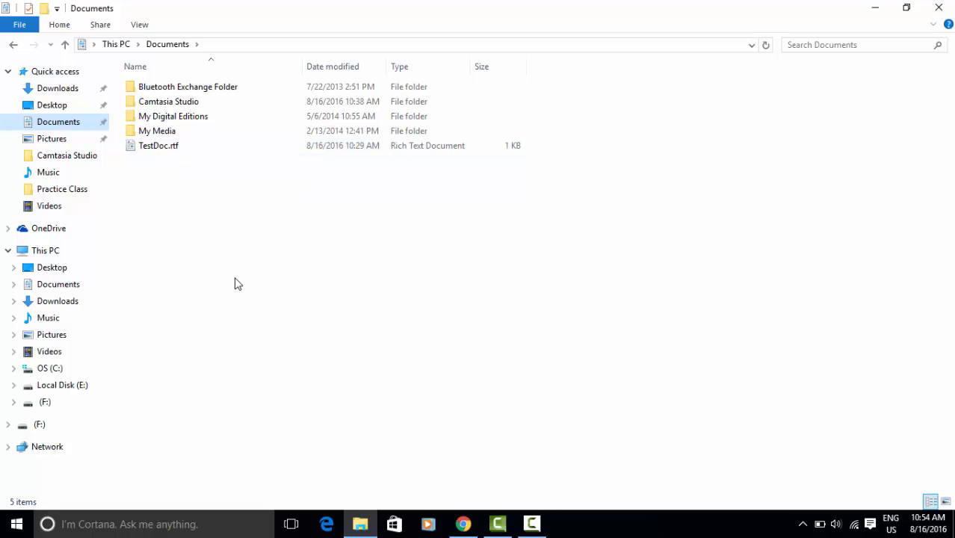
left_click(165, 205)
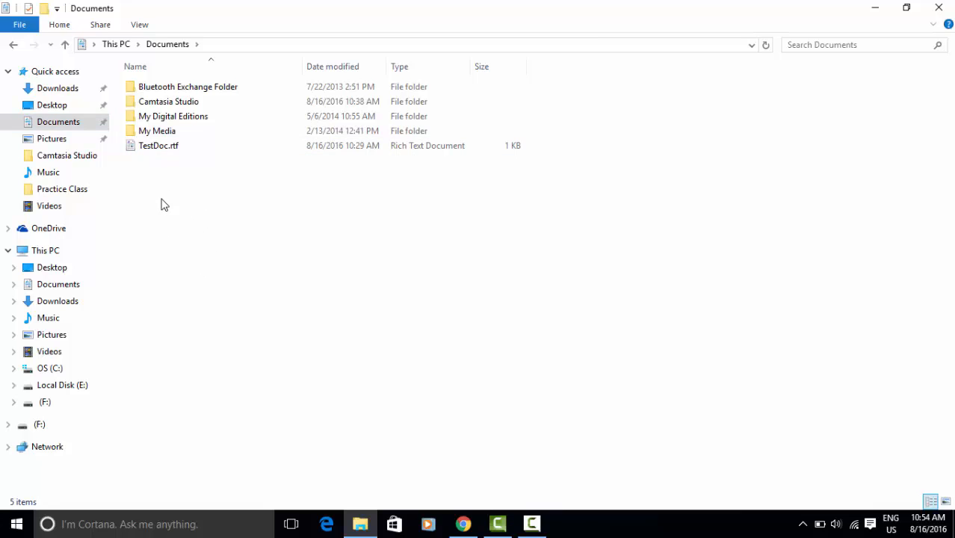
right_click(165, 205)
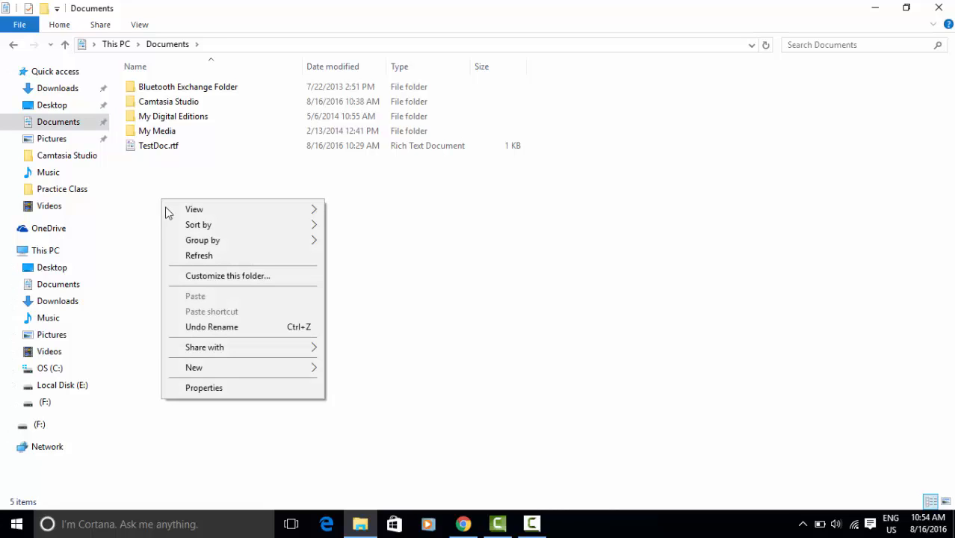
mouse_move(227, 370)
left_click(409, 369)
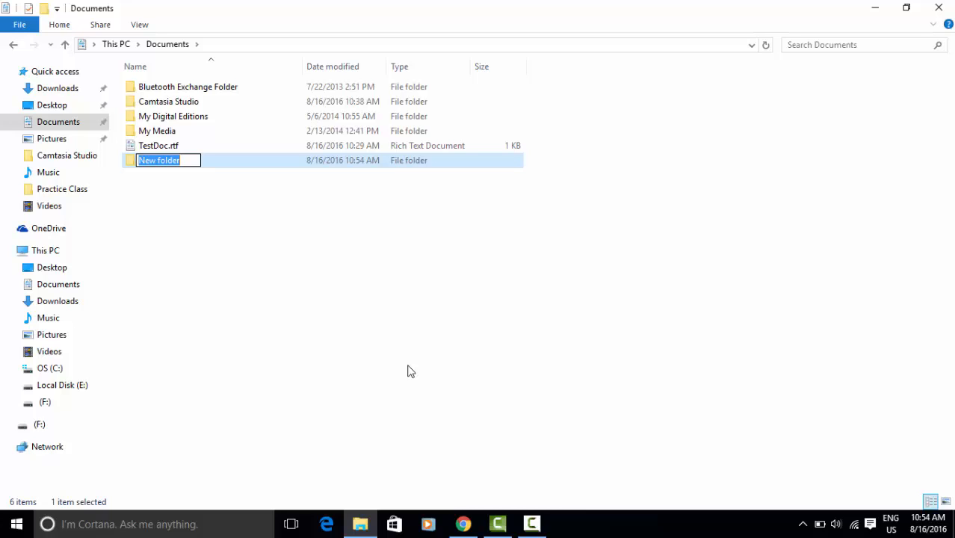
type("Documents1")
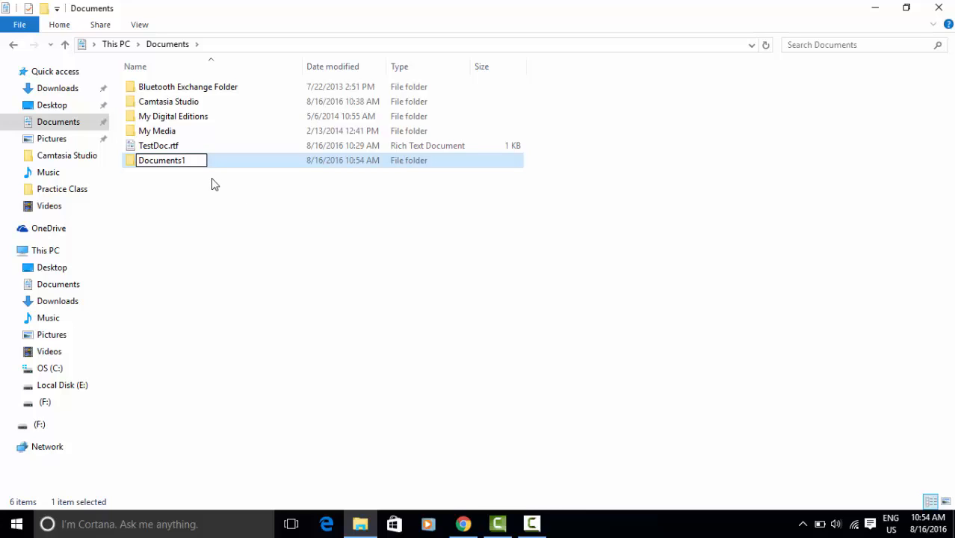
left_click(147, 184)
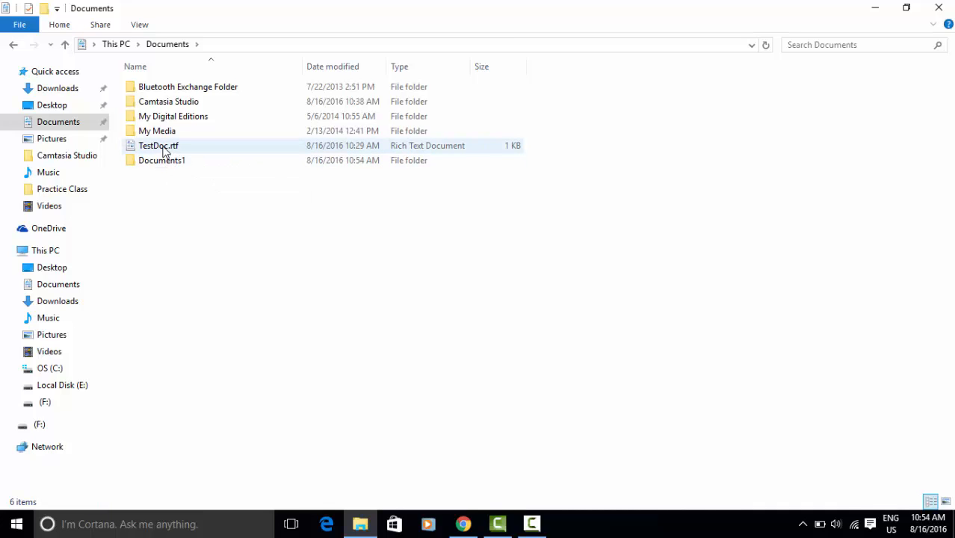
Step: Try to move TestDoc.rtf into the Documents1 folder, and to Desktop under This PC
left_click(166, 151)
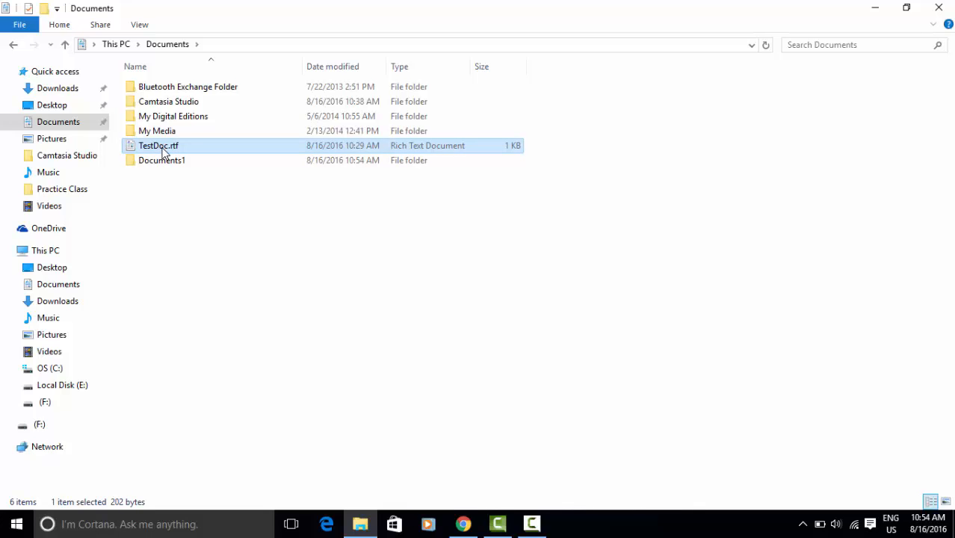
left_click_drag(163, 151, 166, 163)
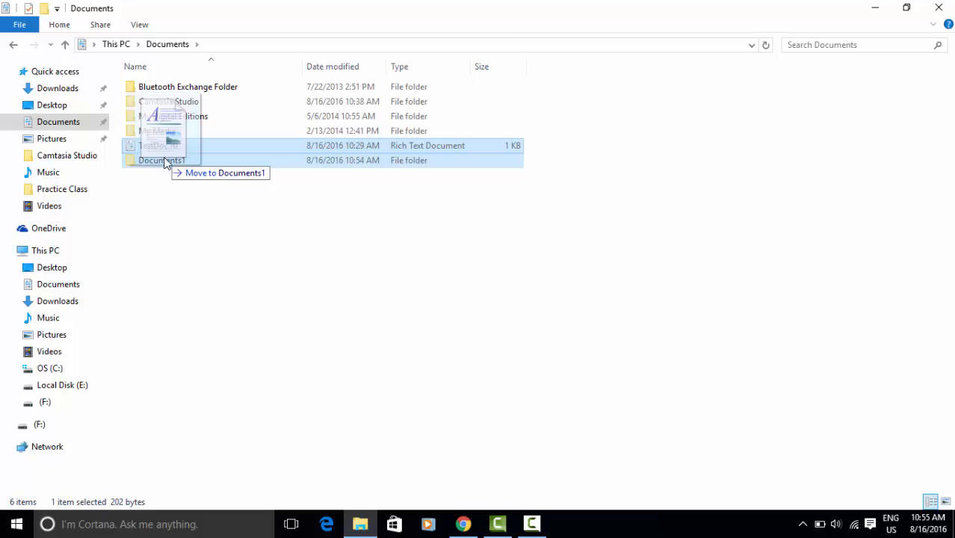
left_click_drag(166, 162, 166, 164)
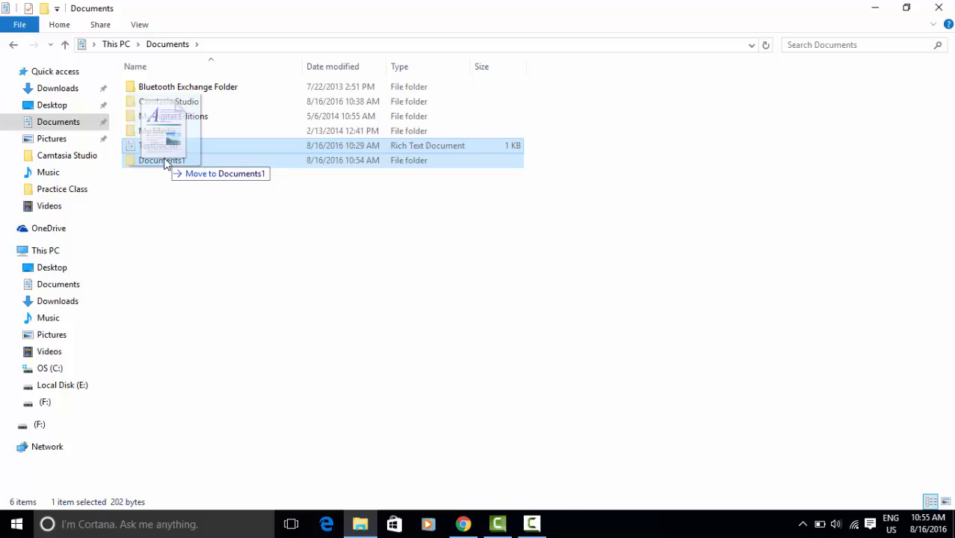
left_click_drag(166, 163, 51, 269)
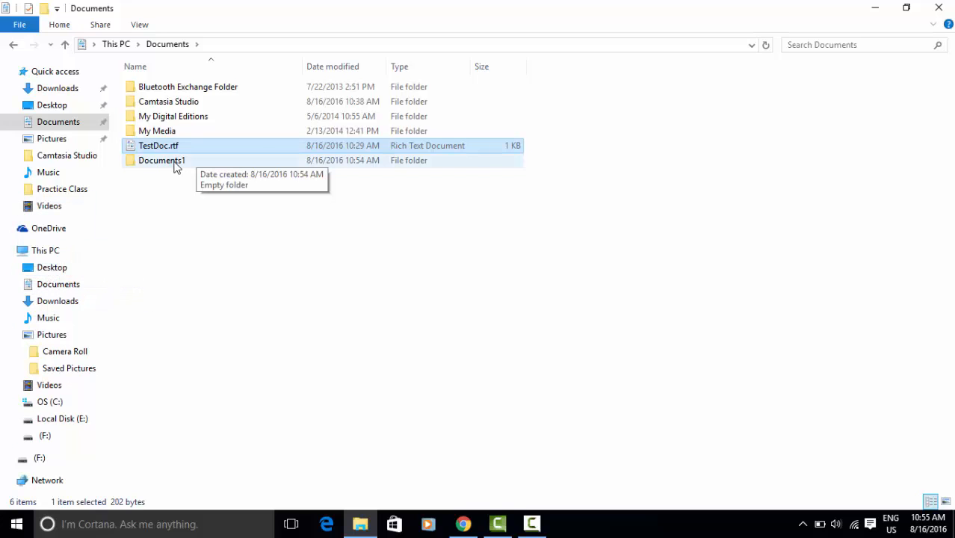
Step: Rename the Documents1 folder to NewName
right_click(174, 166)
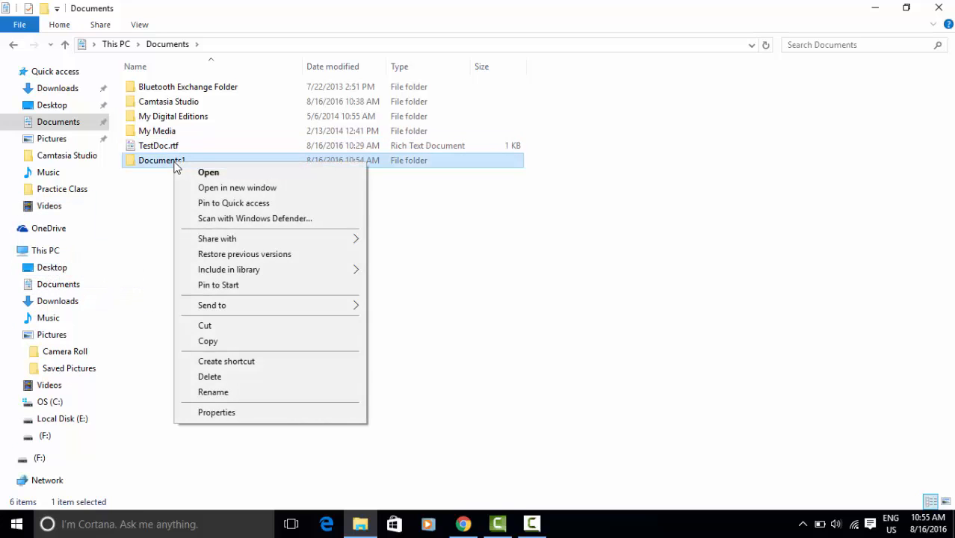
left_click(213, 392)
type("NewName")
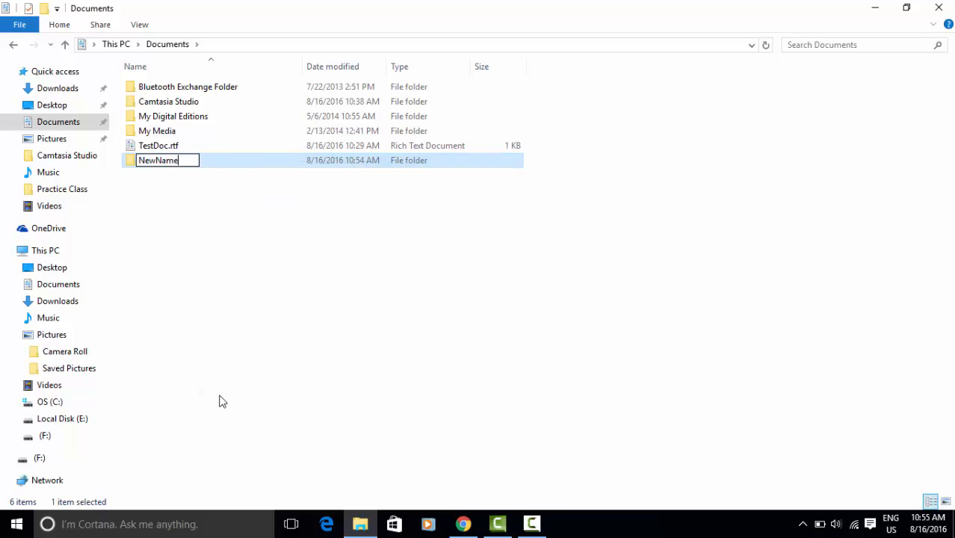
key("Return")
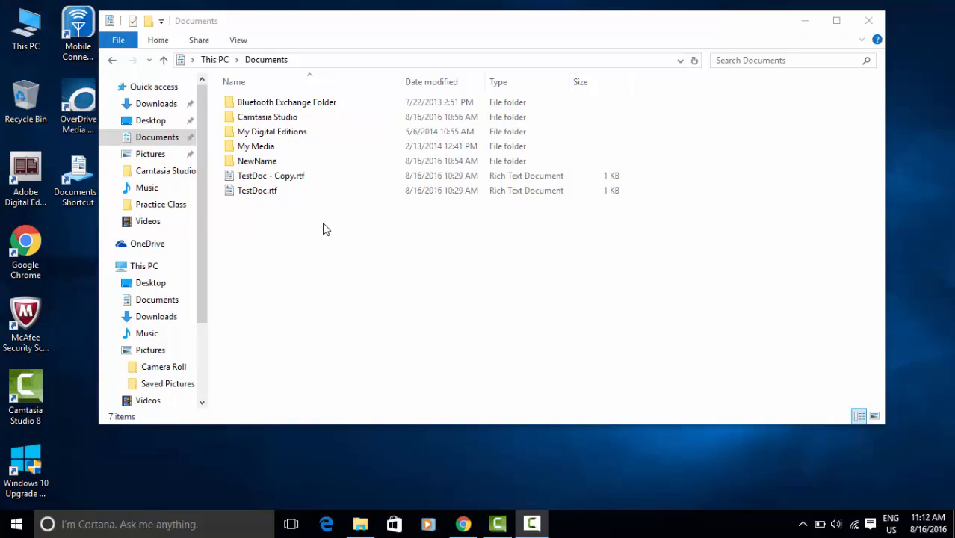
Step: Move TestDoc - Copy.rtf and TestDoc.rtf together into the NewName folder and open that folder
left_click_drag(305, 218, 243, 184)
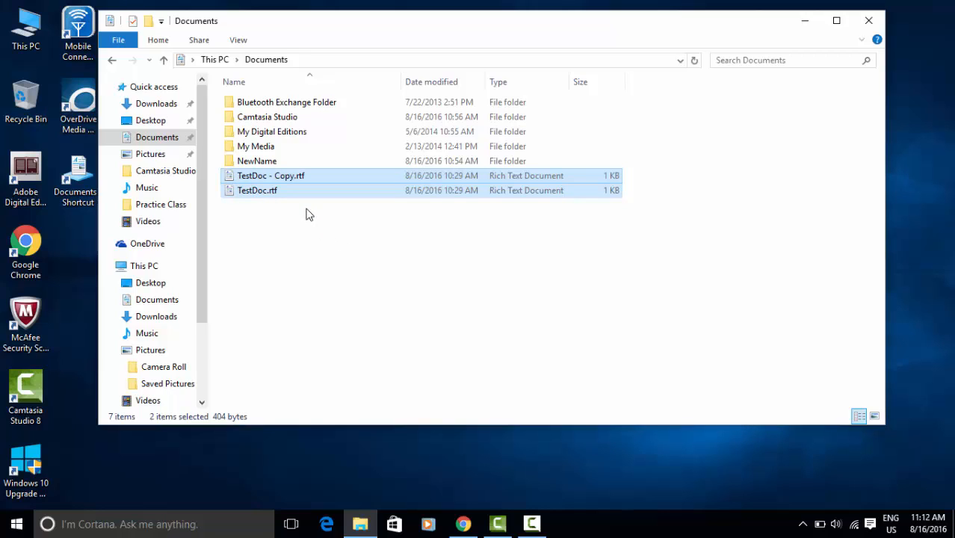
left_click_drag(307, 210, 226, 177)
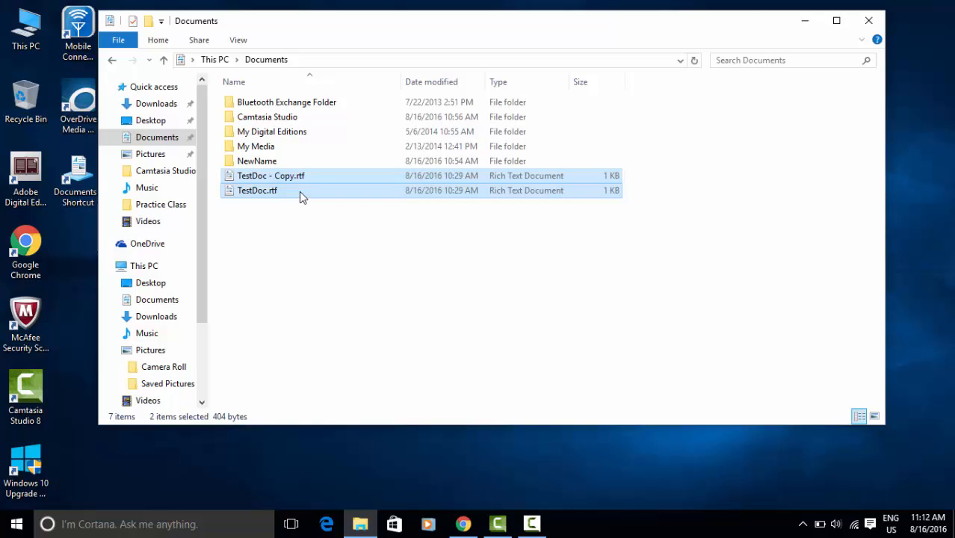
left_click_drag(299, 190, 267, 163)
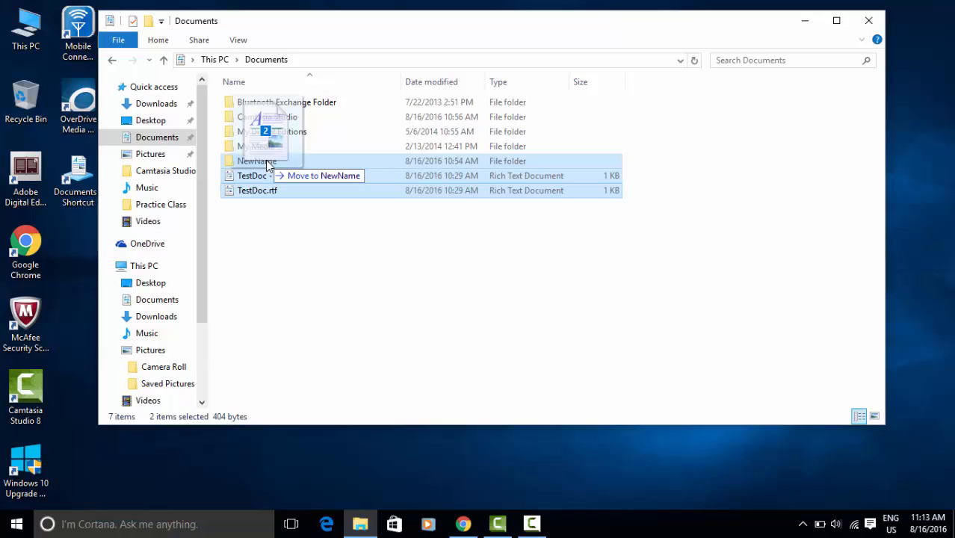
left_click_drag(266, 160, 266, 162)
double_click(267, 163)
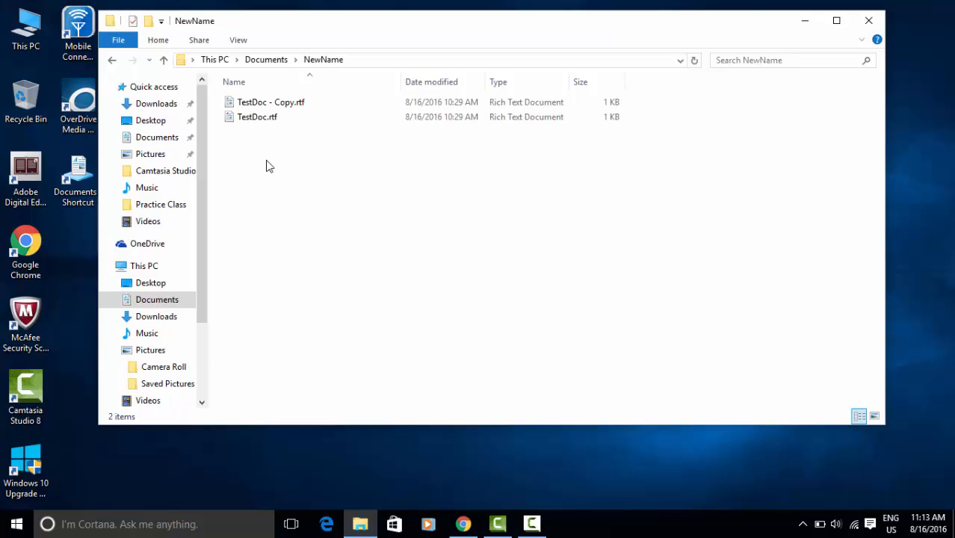
Step: Send a shortcut of TestDoc.rtf to the desktop and minimize the folder window
right_click(258, 122)
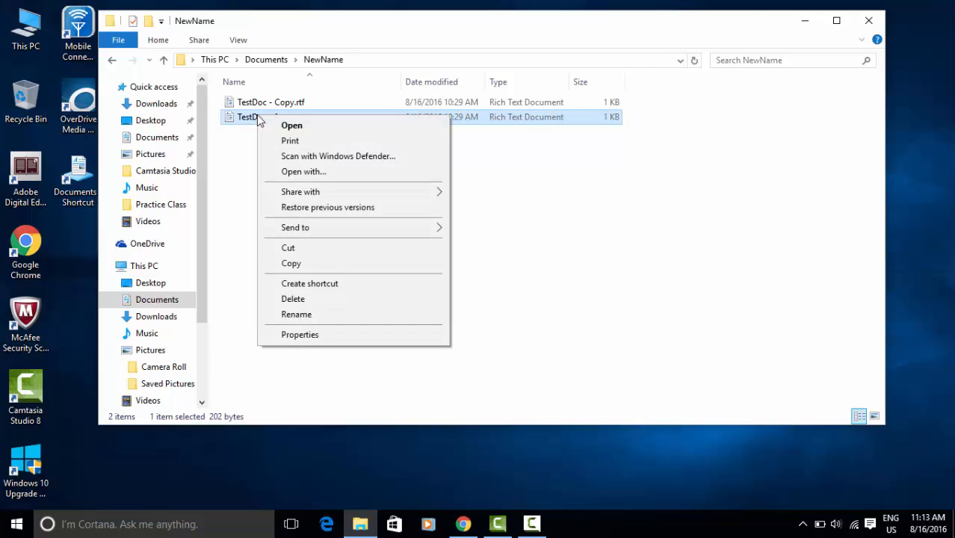
mouse_move(314, 231)
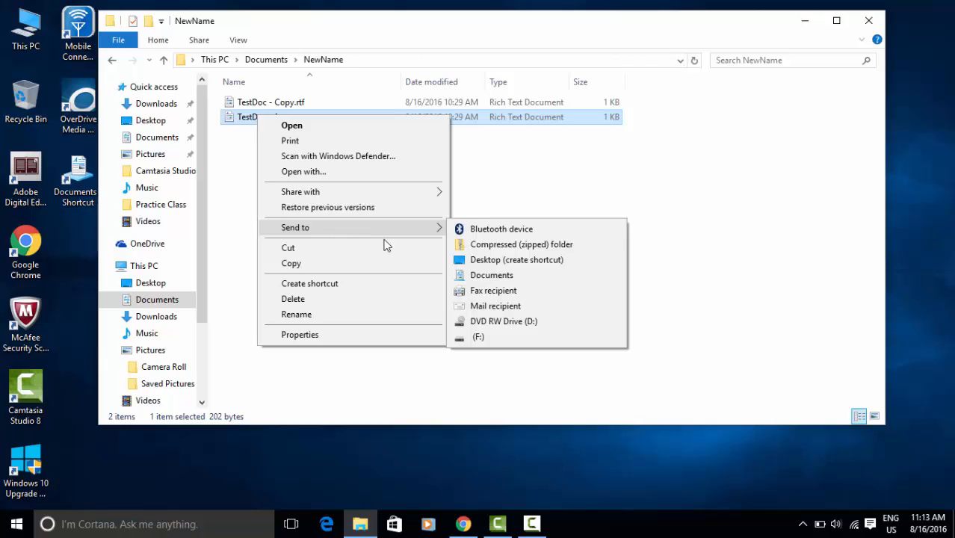
left_click(517, 260)
left_click(807, 23)
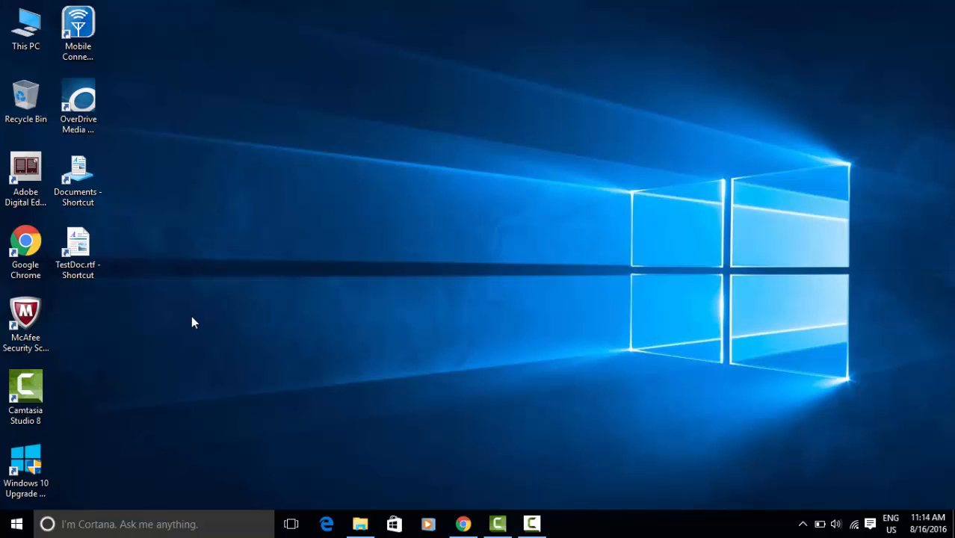
Step: Move the TestDoc.rtf desktop shortcut to the Recycle Bin and open the Recycle Bin
right_click(72, 267)
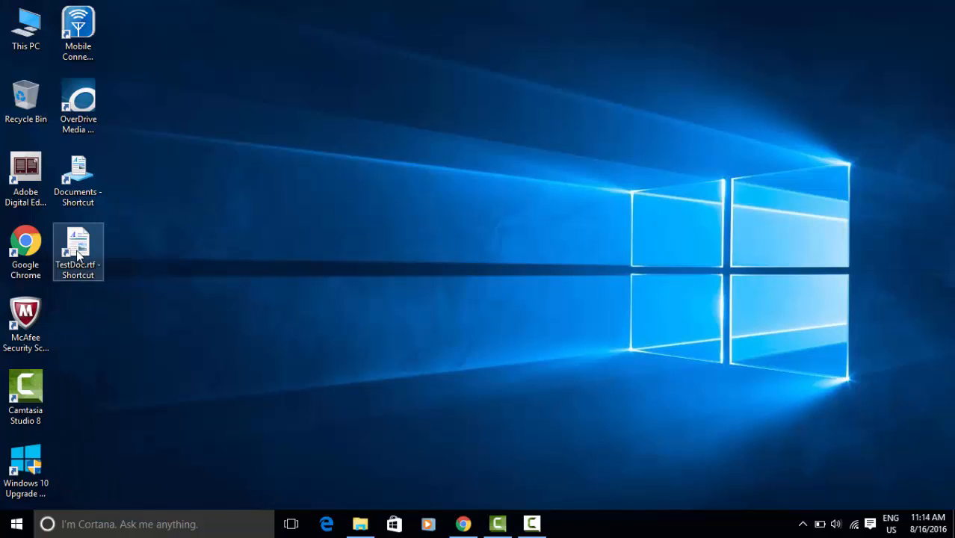
left_click(77, 250)
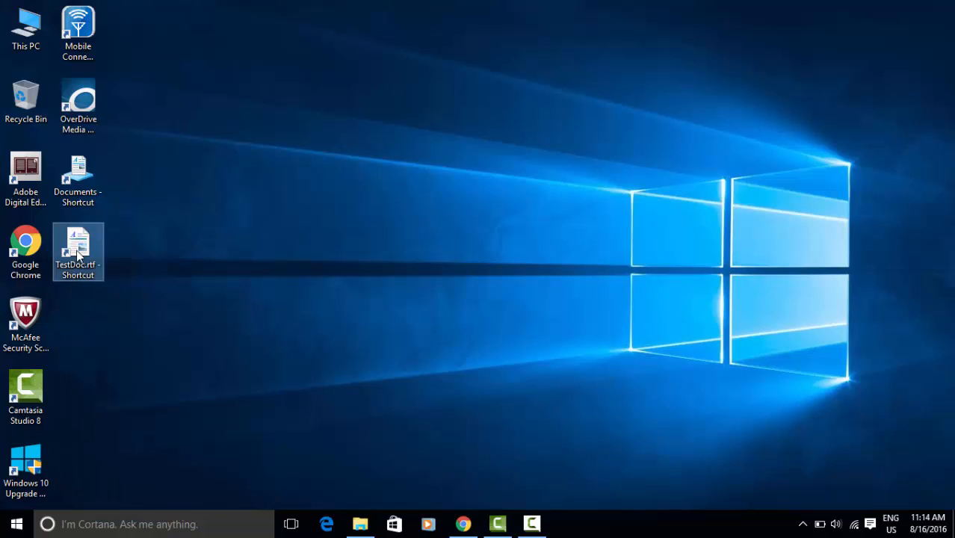
left_click_drag(77, 254, 30, 101)
double_click(30, 102)
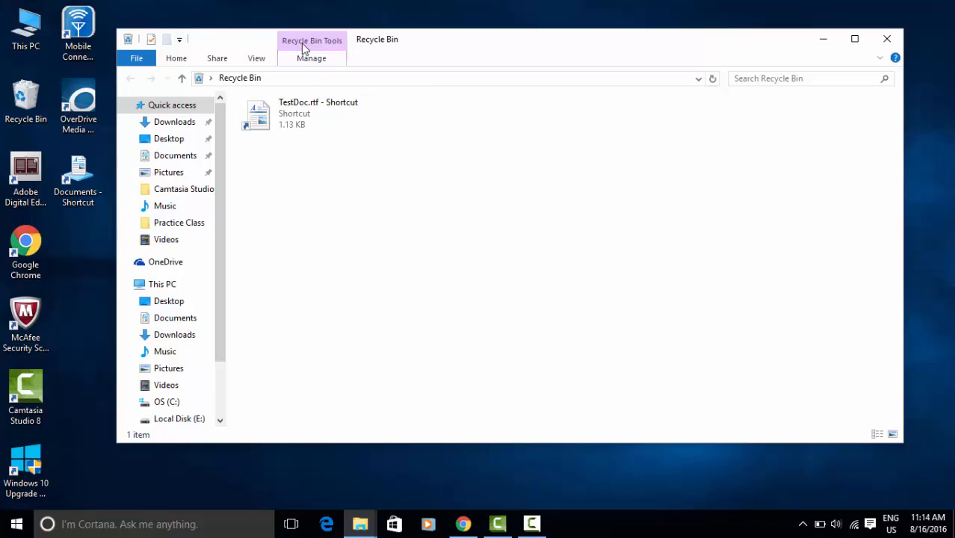
Step: Restore the TestDoc.rtf shortcut from the Recycle Bin to the desktop using the Recycle Bin tools
left_click(321, 63)
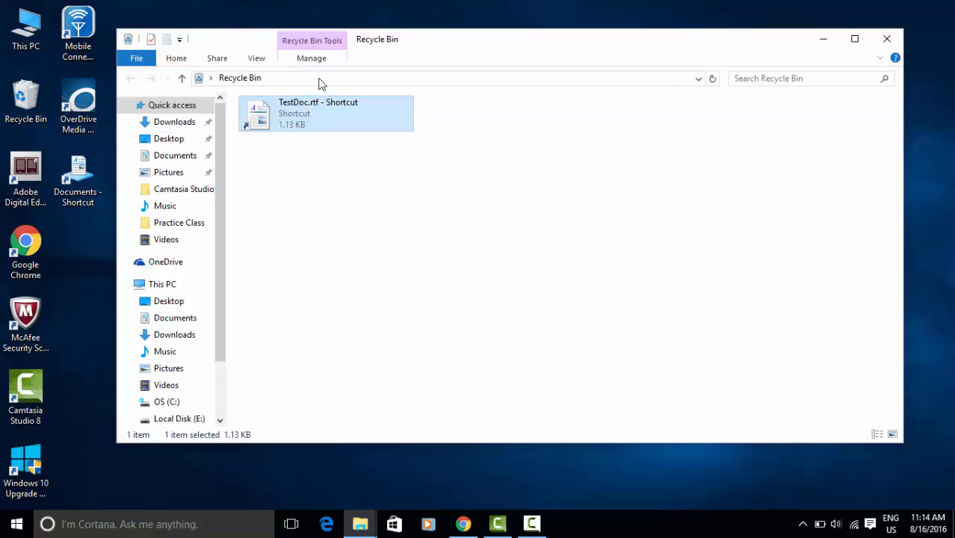
left_click(323, 59)
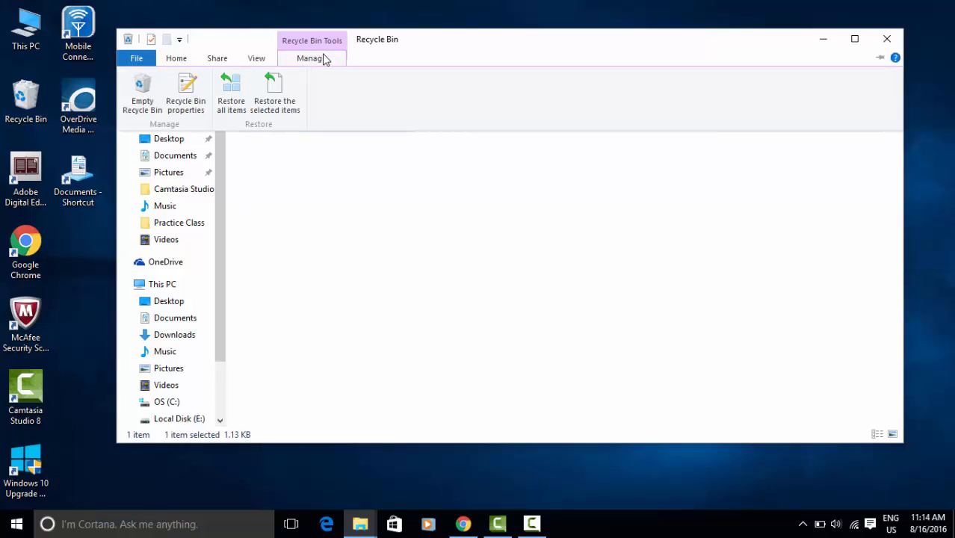
left_click(289, 118)
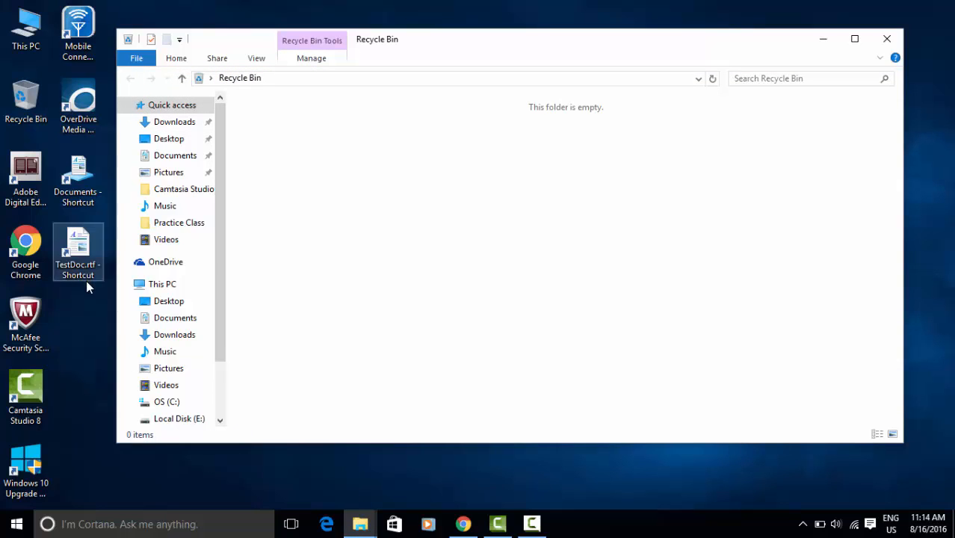
left_click(74, 299)
left_click(84, 231)
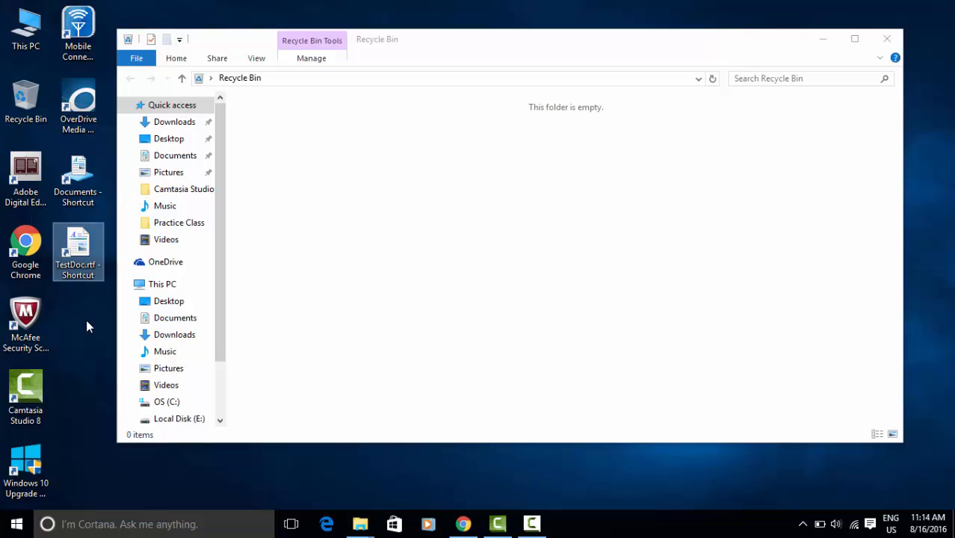
Step: Move the TestDoc.rtf shortcut to the Recycle Bin again and bring up the commands for the deleted item
left_click_drag(75, 254, 23, 95)
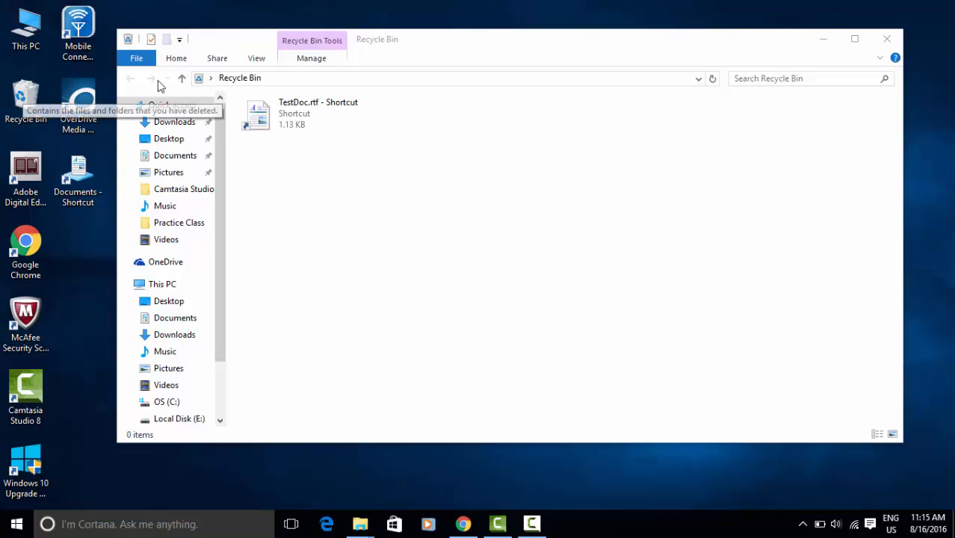
left_click(299, 117)
right_click(298, 118)
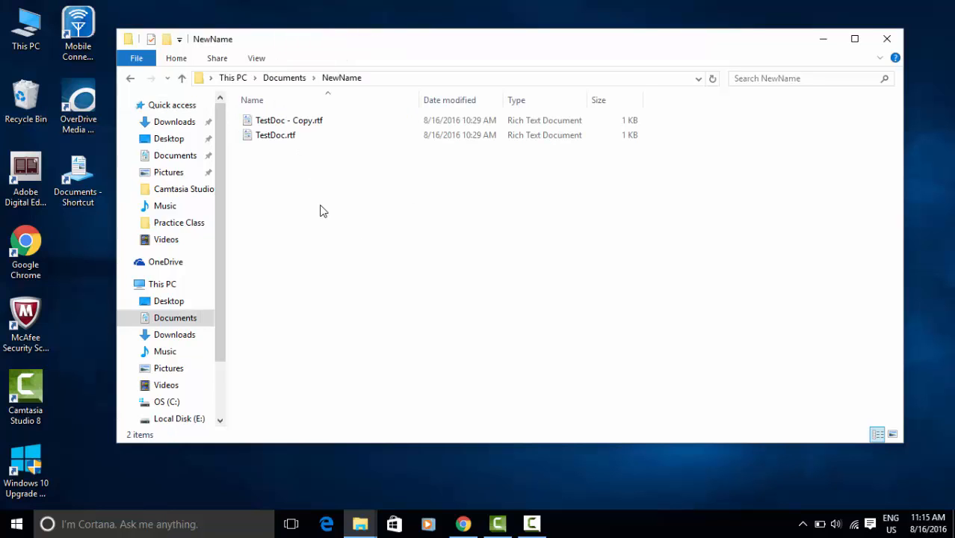
Step: Cut TestDoc.rtf from the NewName folder, paste it into Documents, and reopen NewName to check its contents
right_click(291, 137)
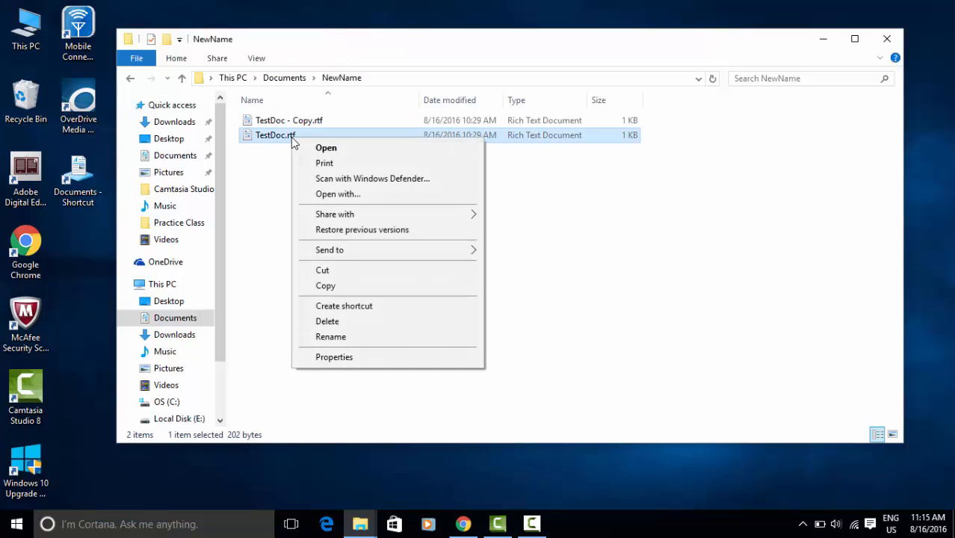
left_click(327, 273)
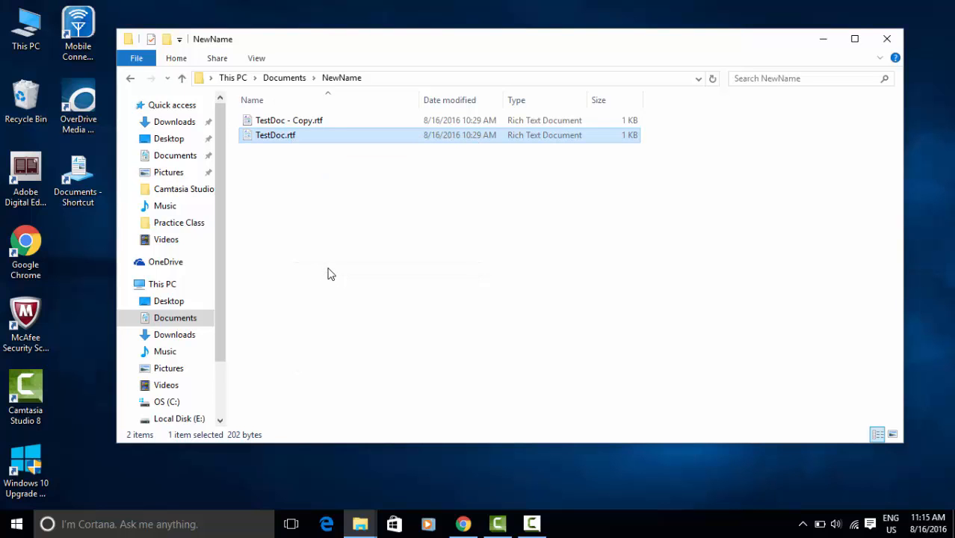
left_click(274, 77)
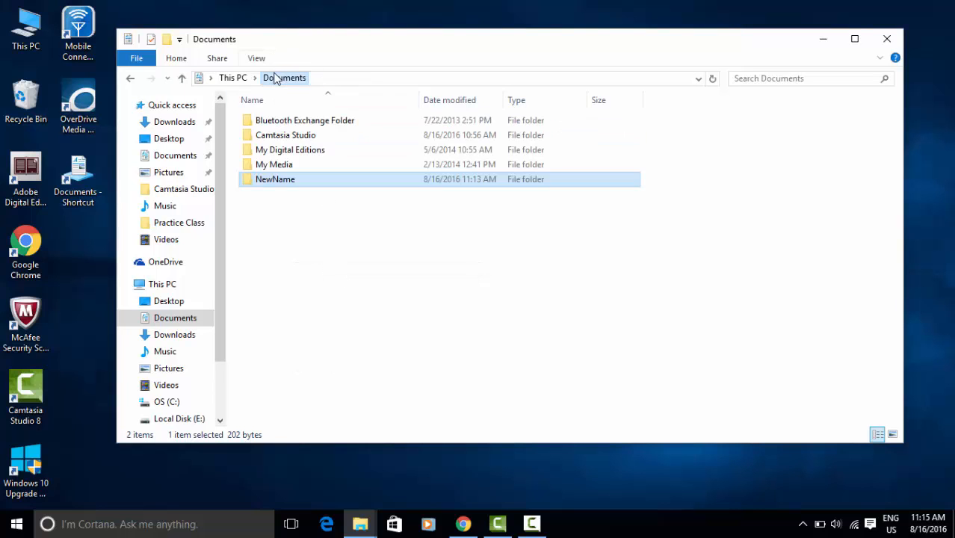
left_click(341, 215)
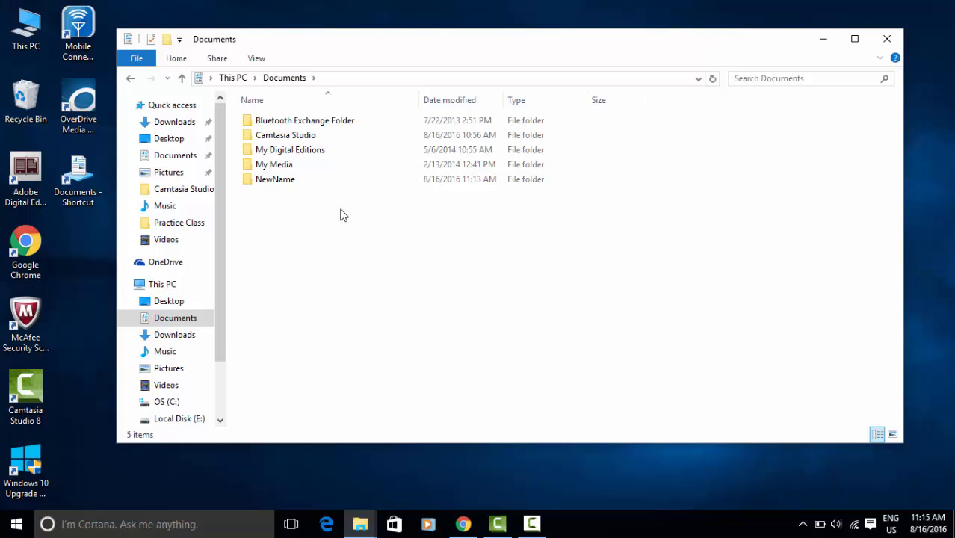
right_click(340, 210)
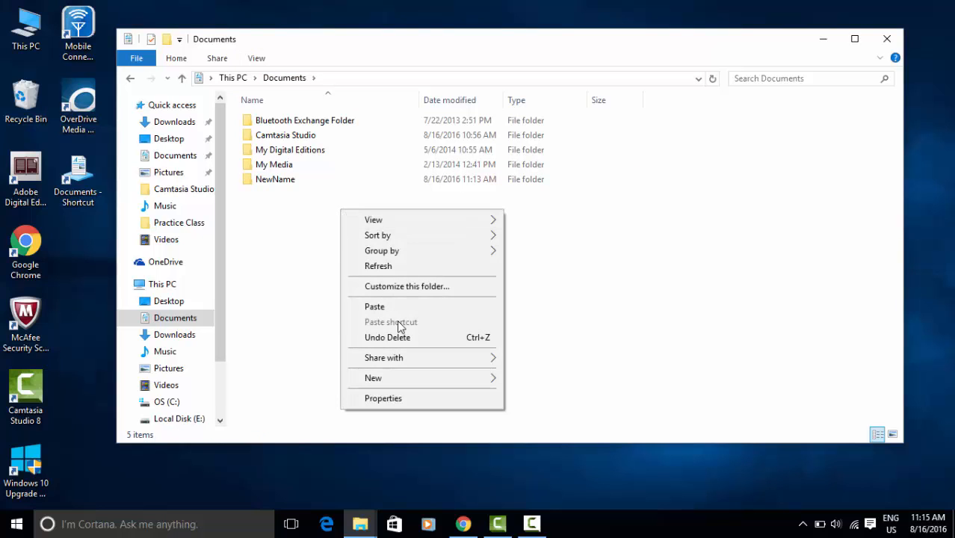
left_click(374, 307)
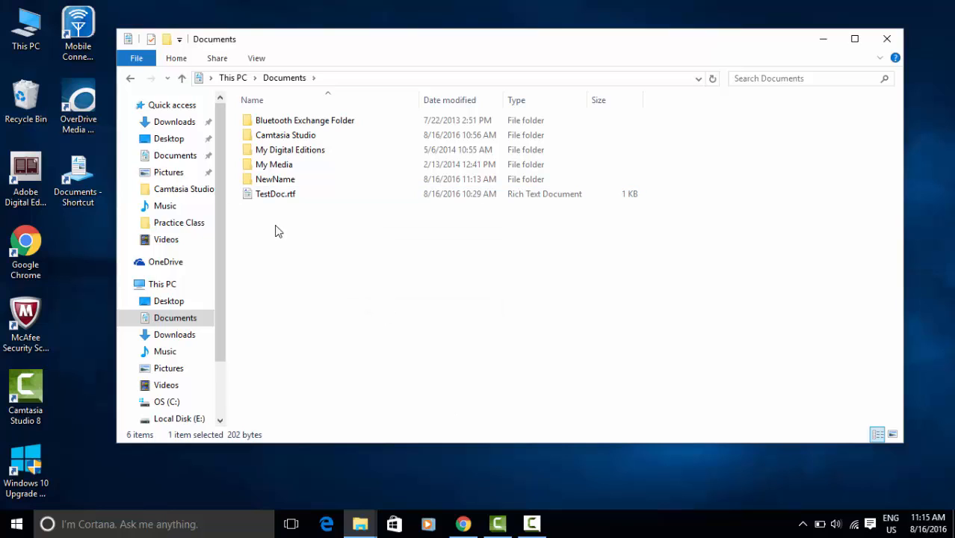
double_click(299, 180)
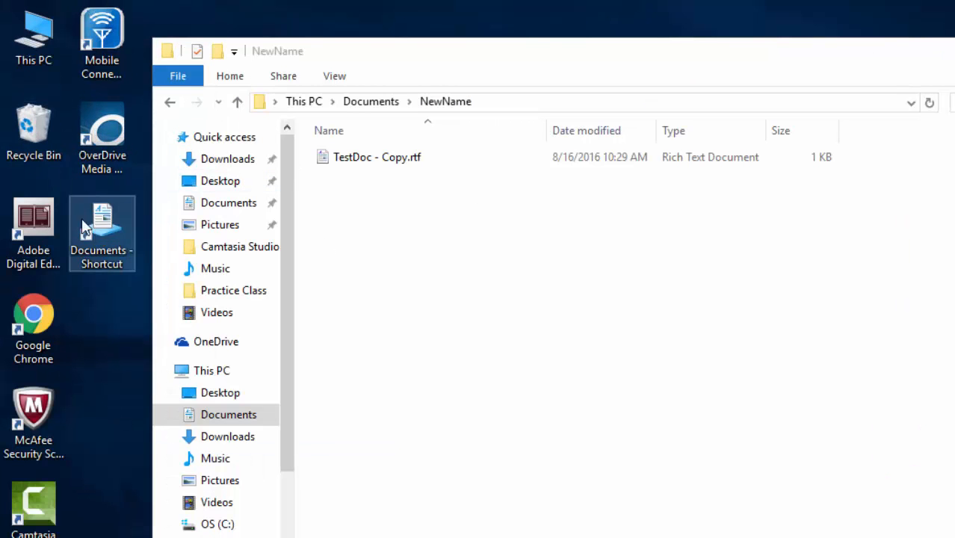
Step: Open the Recycle Bin, cut the TestDoc.rtf shortcut, and paste it onto the desktop
double_click(31, 134)
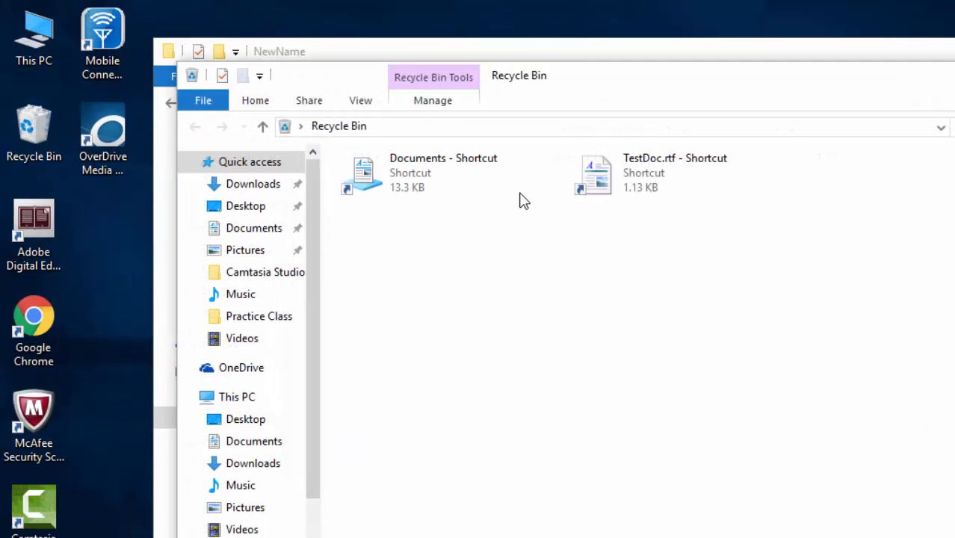
right_click(643, 190)
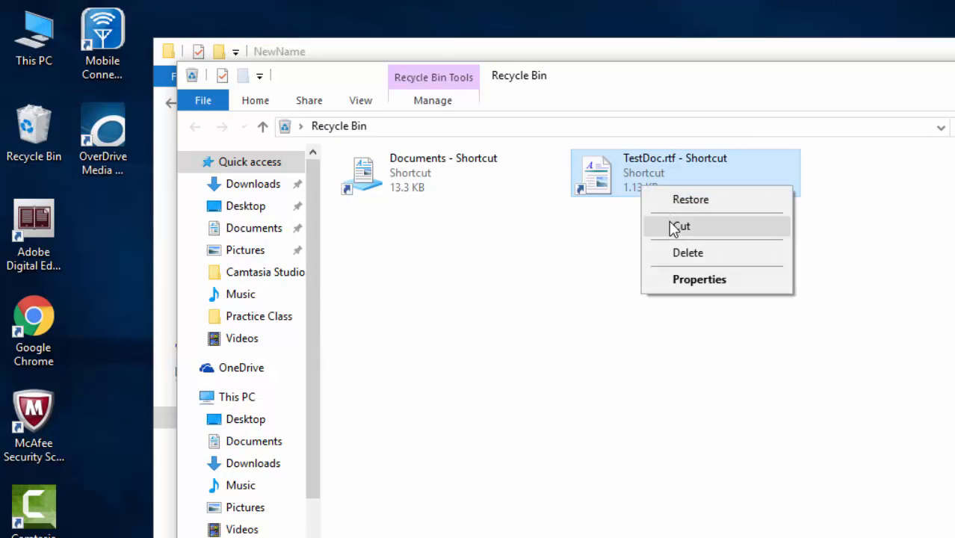
left_click(680, 226)
right_click(113, 234)
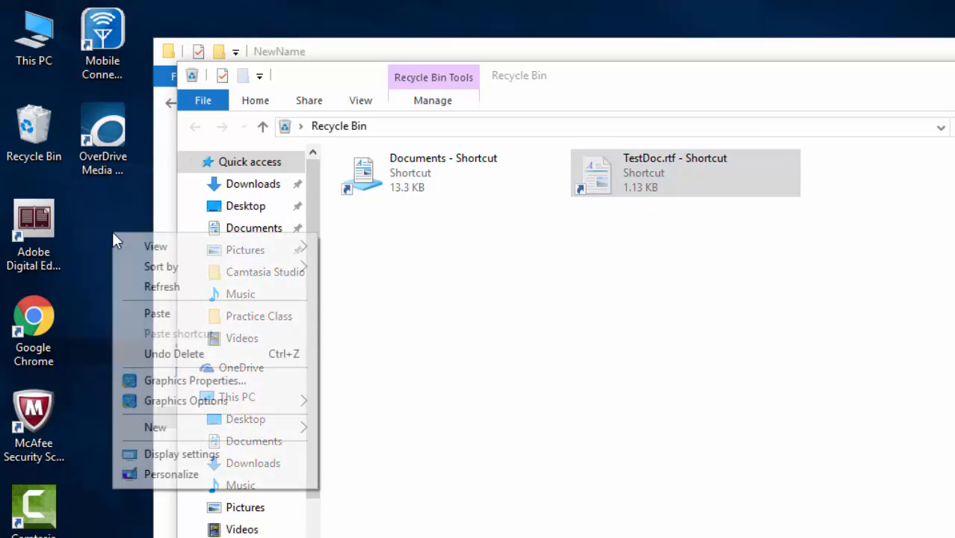
left_click(166, 312)
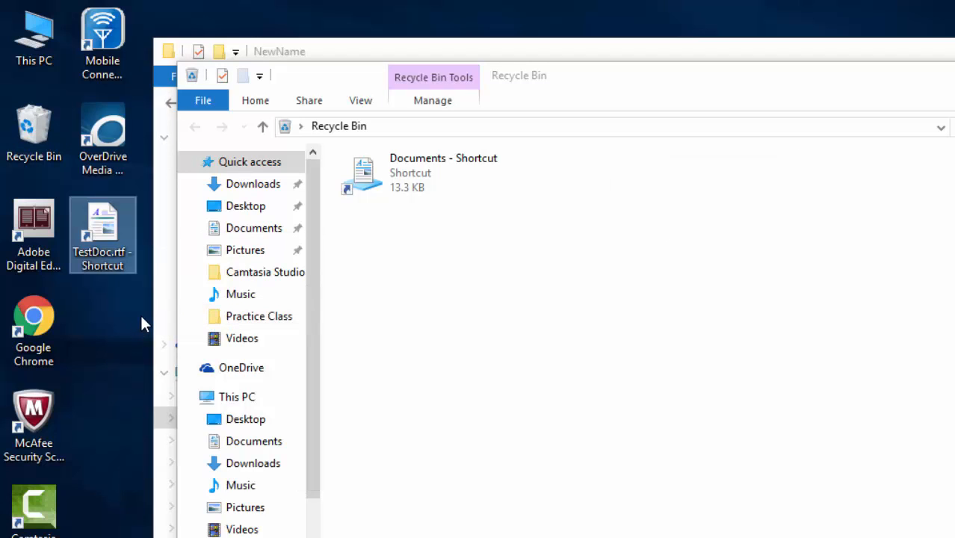